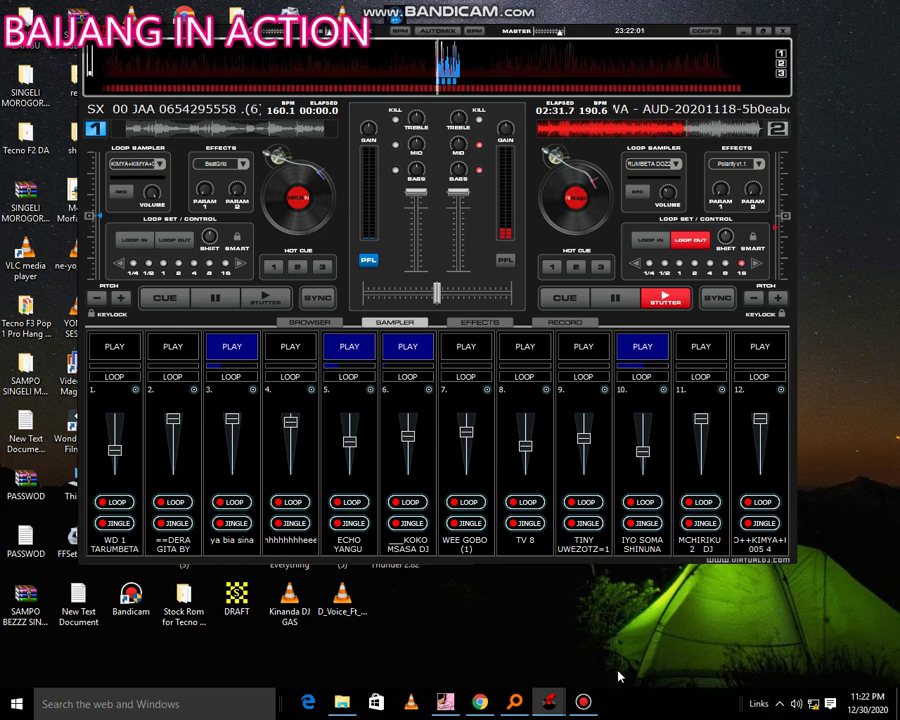
pyautogui.moveTo(578, 708)
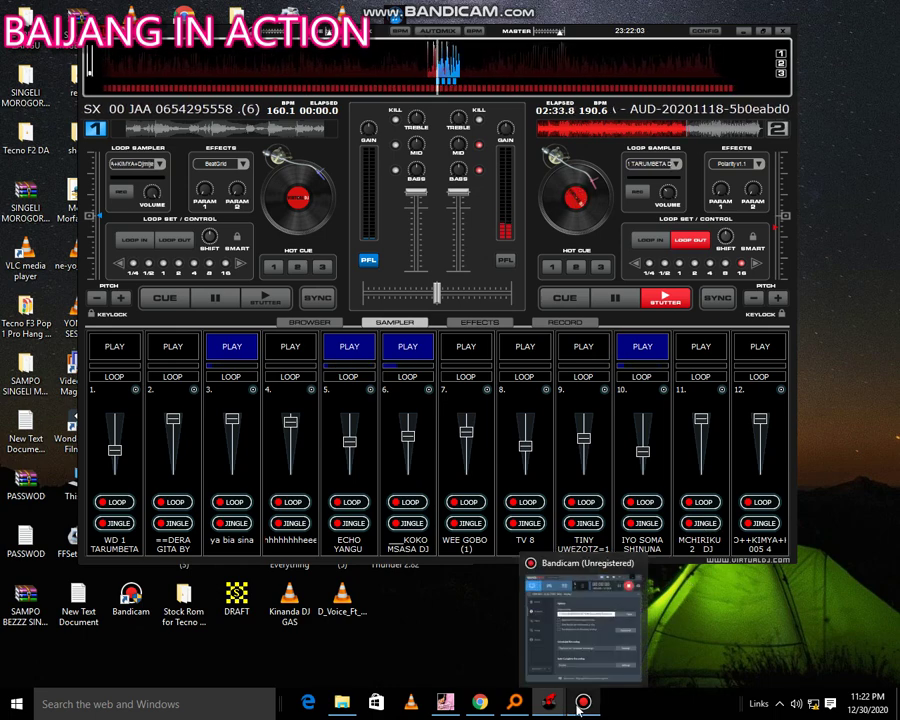
pyautogui.click(578, 675)
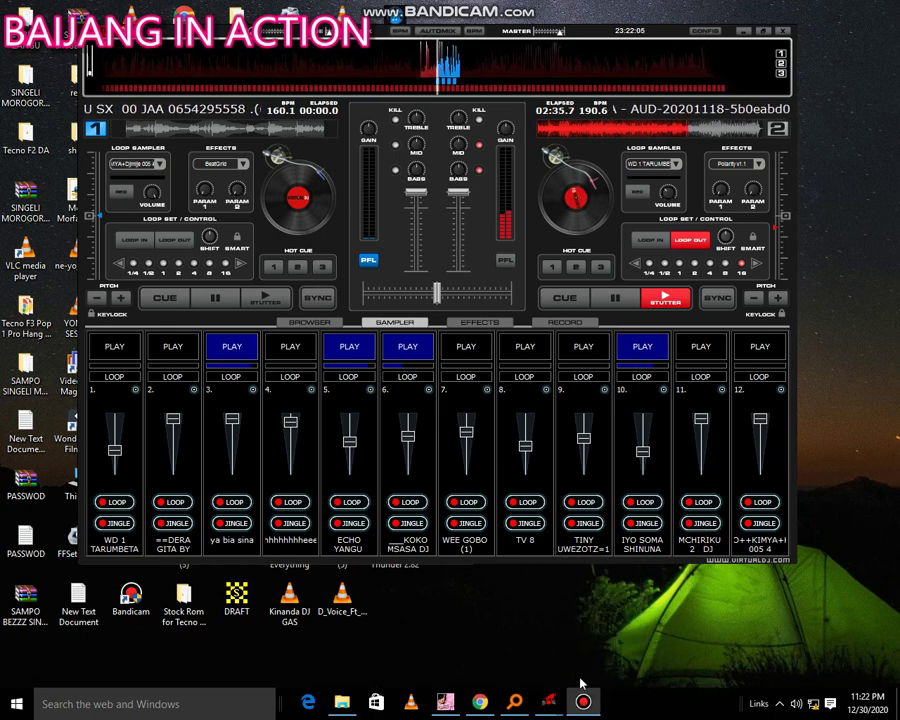
pyautogui.rightClick(582, 708)
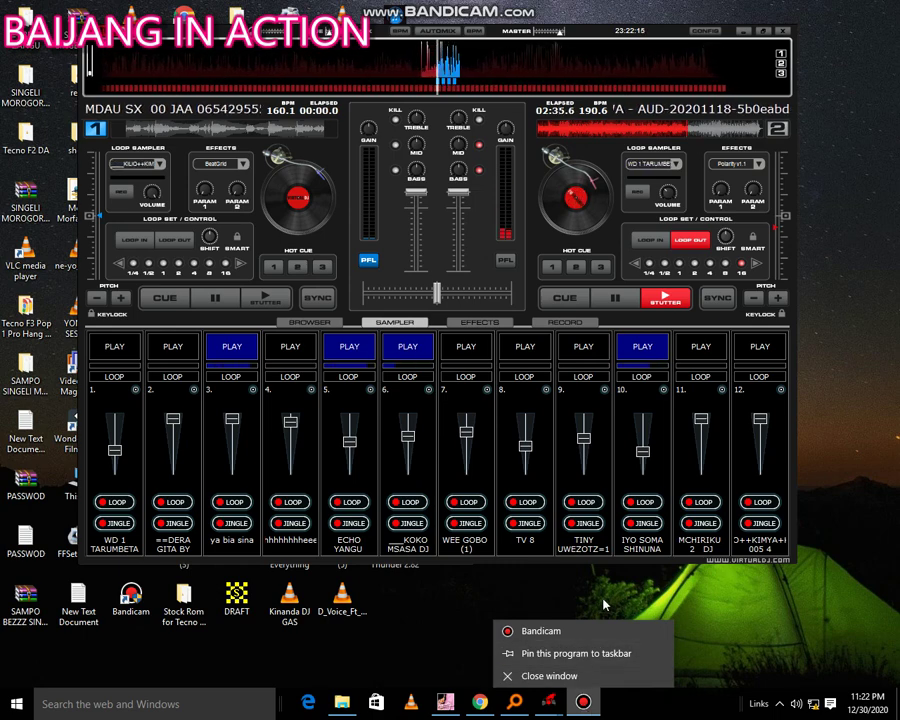
pyautogui.click(718, 604)
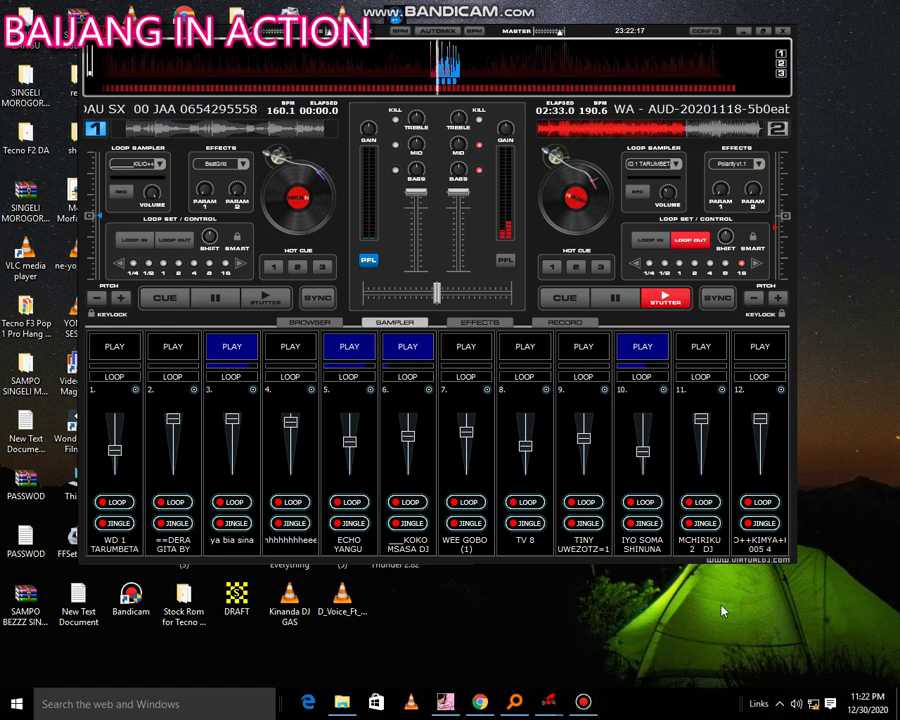
pyautogui.rightClick(840, 288)
pyautogui.click(800, 320)
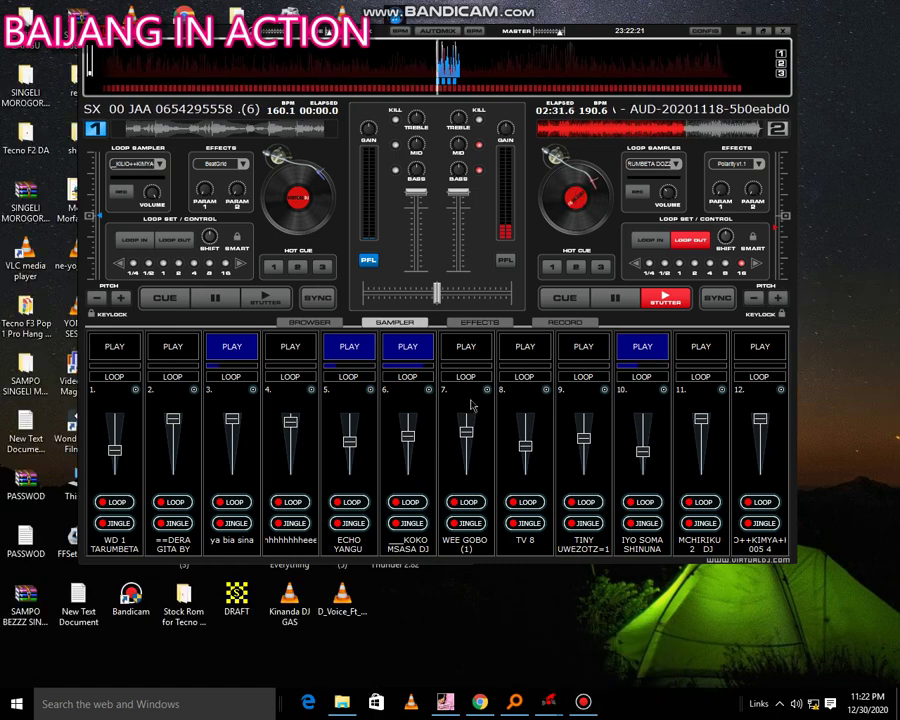
# Play sampler slot 2 and check the esau ndouyo folder on Removable Disk (H:) for a new slot 3 sample
pyautogui.click(174, 347)
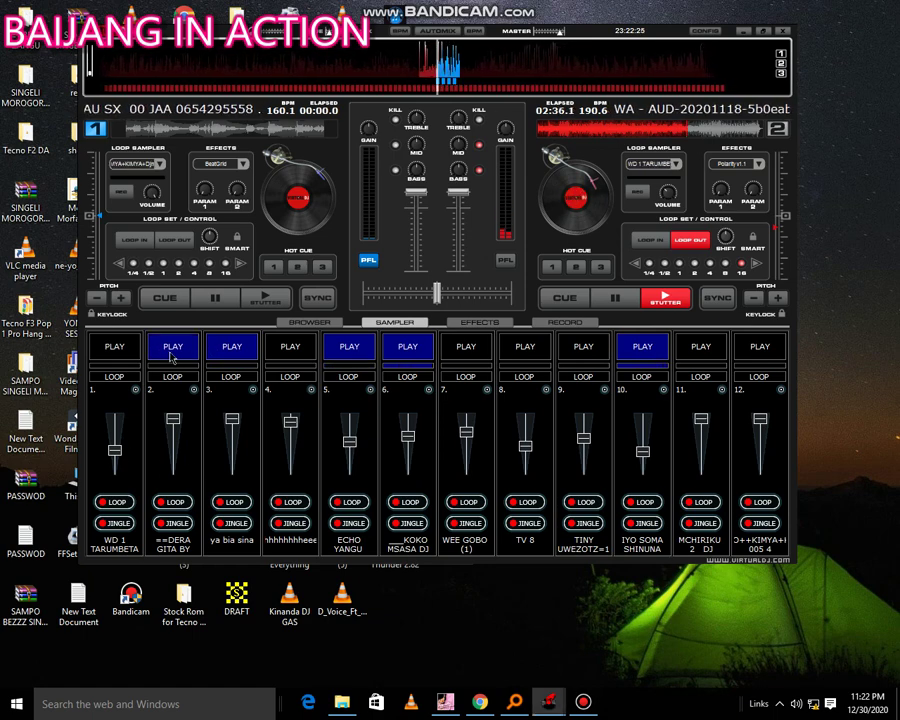
pyautogui.rightClick(250, 393)
pyautogui.click(257, 397)
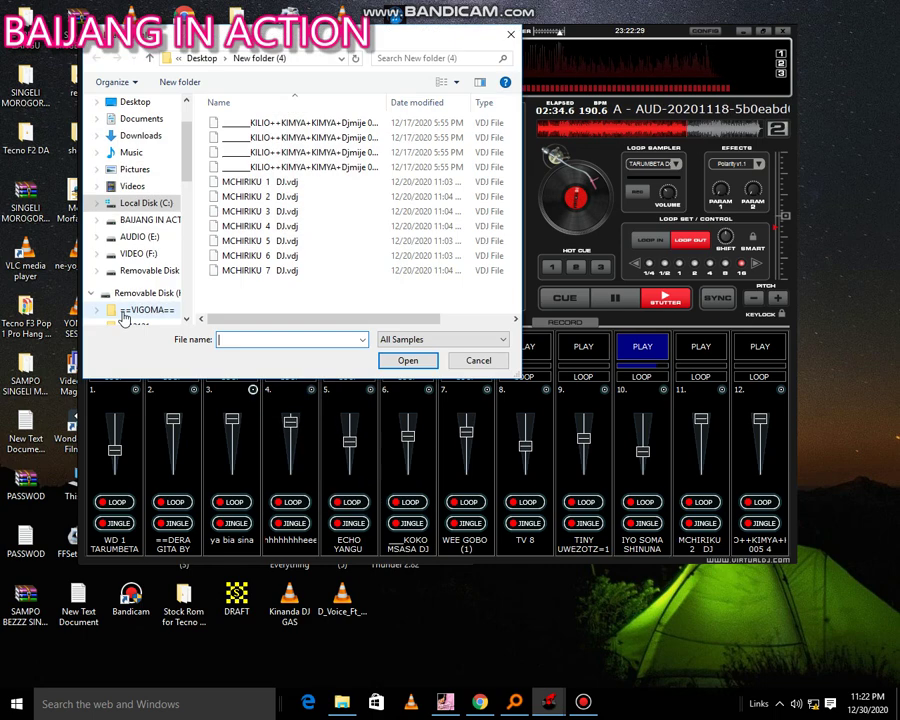
pyautogui.click(138, 270)
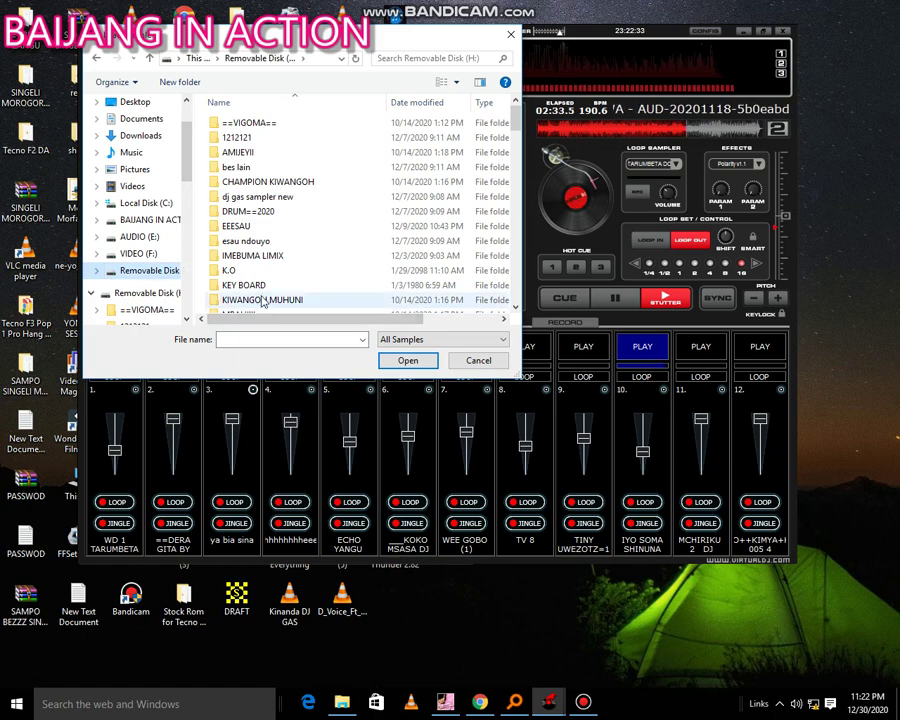
pyautogui.doubleClick(246, 244)
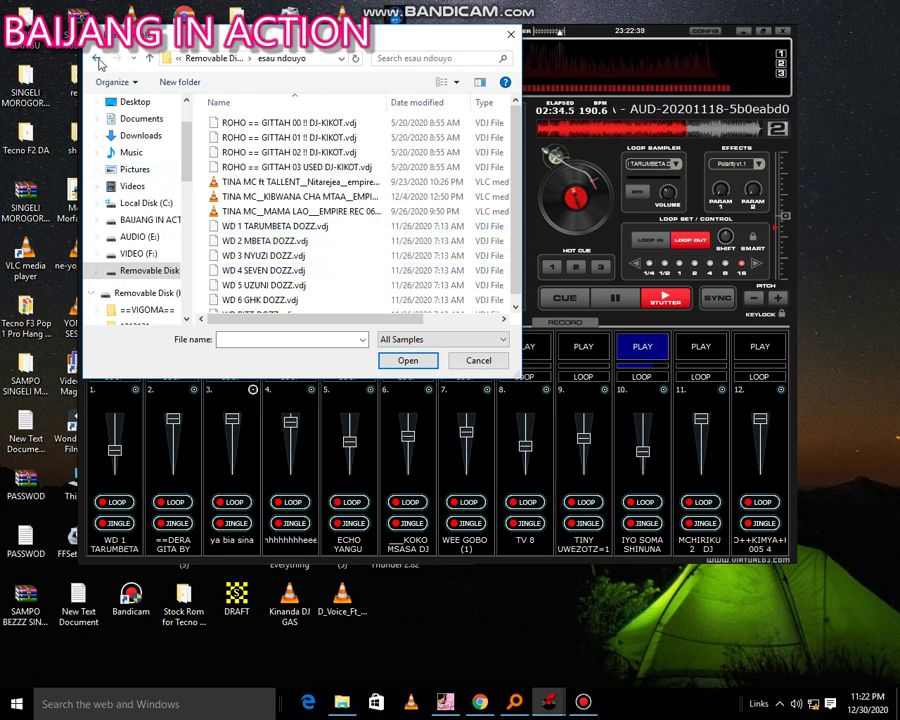
pyautogui.click(98, 60)
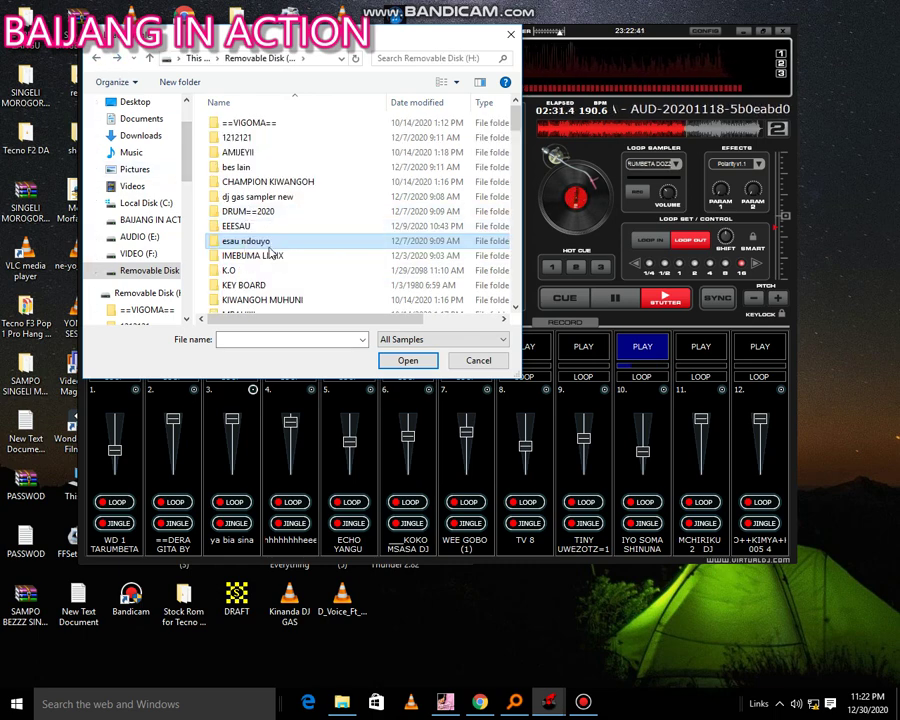
# Load 1 DMT.vdj from the MUZIKI KIPAJI DMT folder inside midundoo0- into sampler slot 3
pyautogui.scroll(-1, 266, 255)
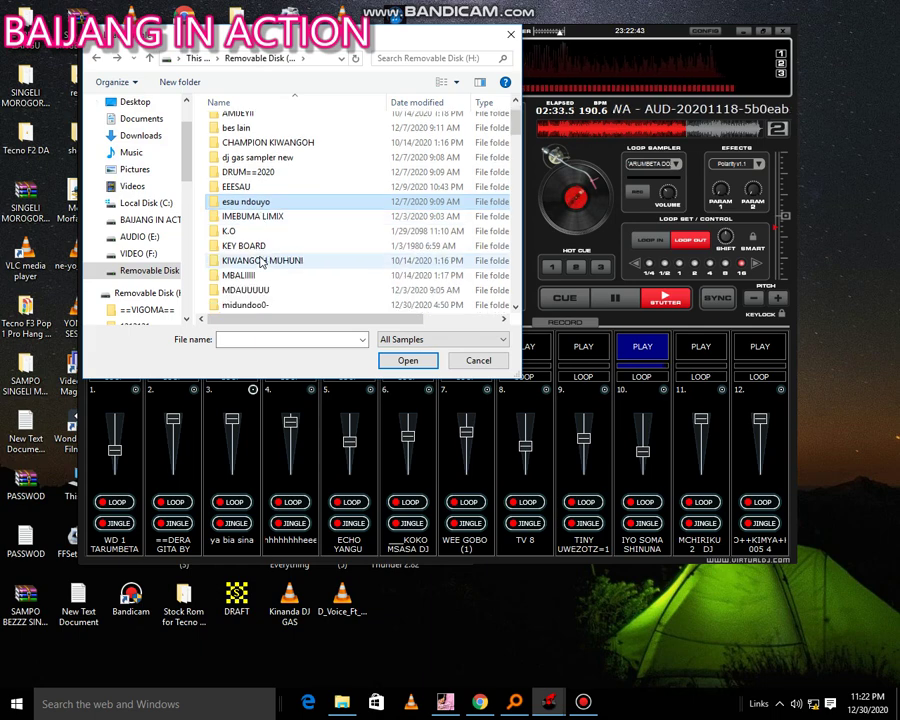
pyautogui.scroll(-1, 265, 292)
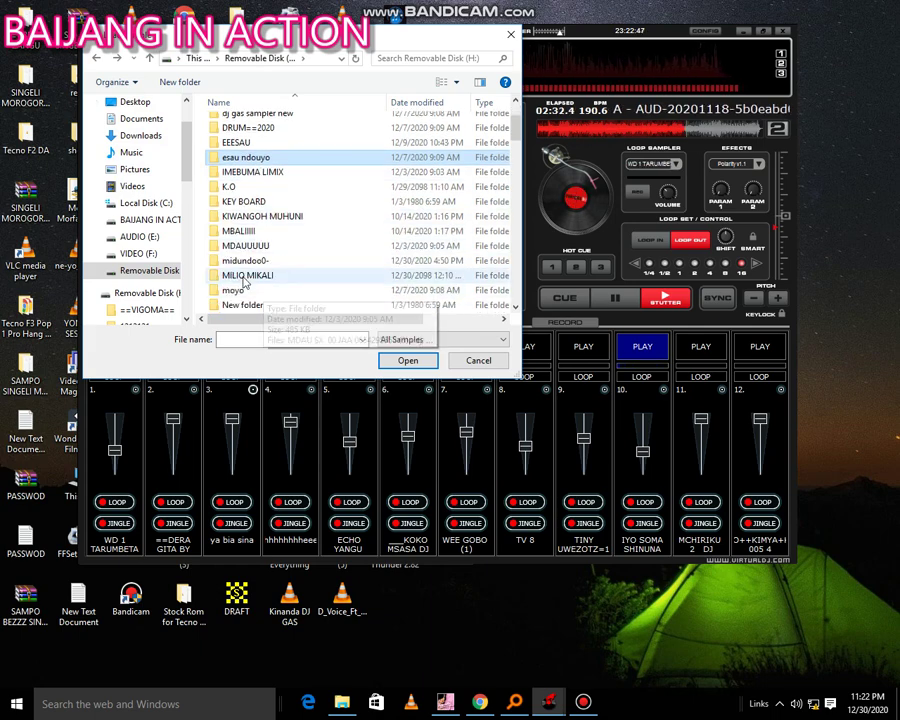
pyautogui.doubleClick(245, 260)
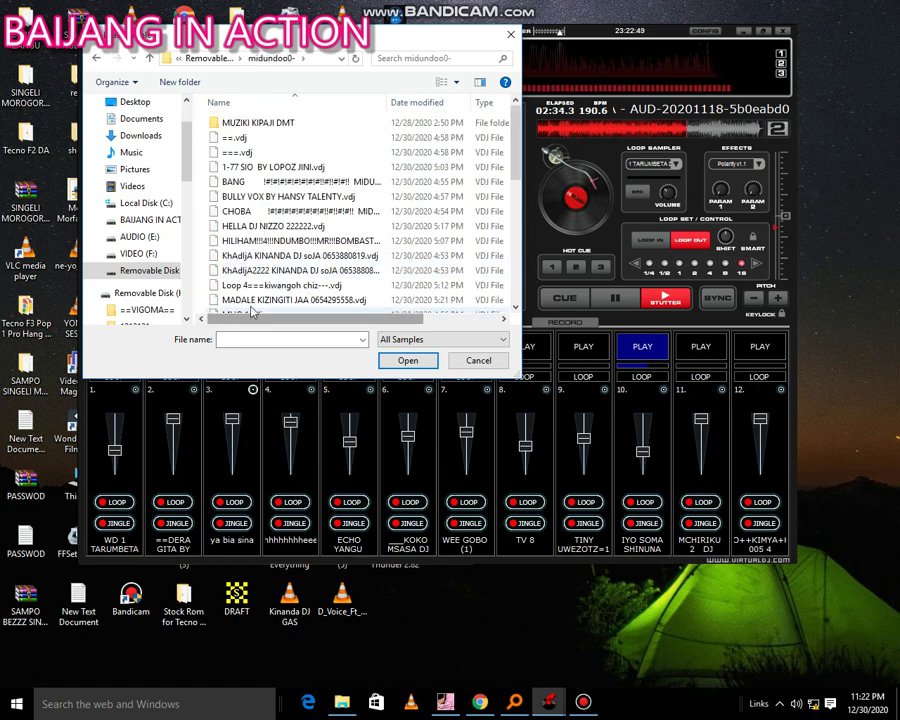
pyautogui.scroll(-1, 255, 292)
pyautogui.scroll(1, 258, 291)
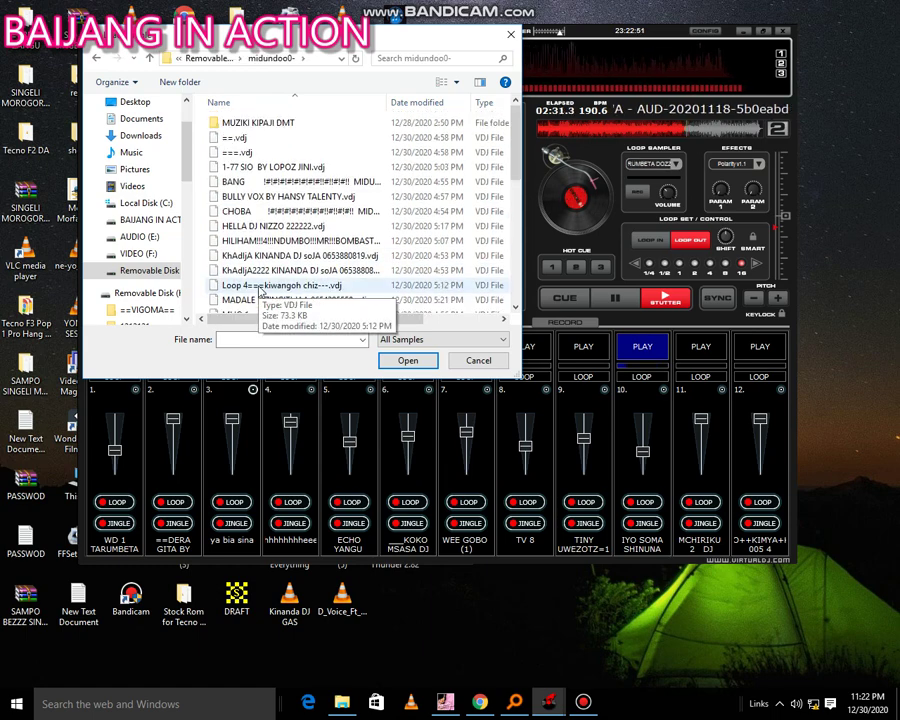
pyautogui.scroll(-1, 260, 291)
pyautogui.scroll(1, 262, 290)
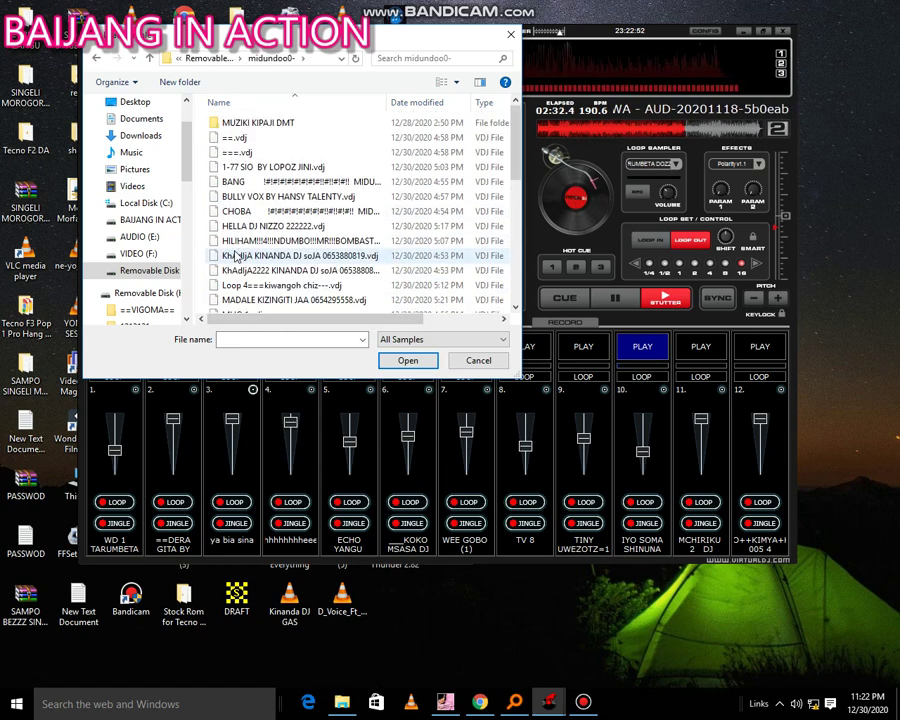
pyautogui.doubleClick(270, 123)
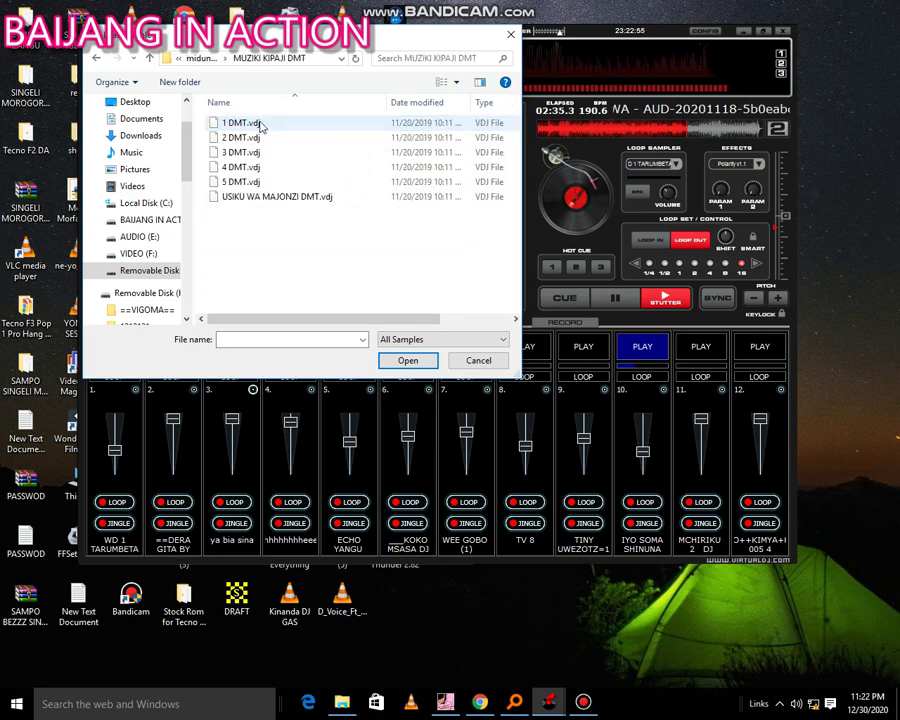
pyautogui.doubleClick(250, 123)
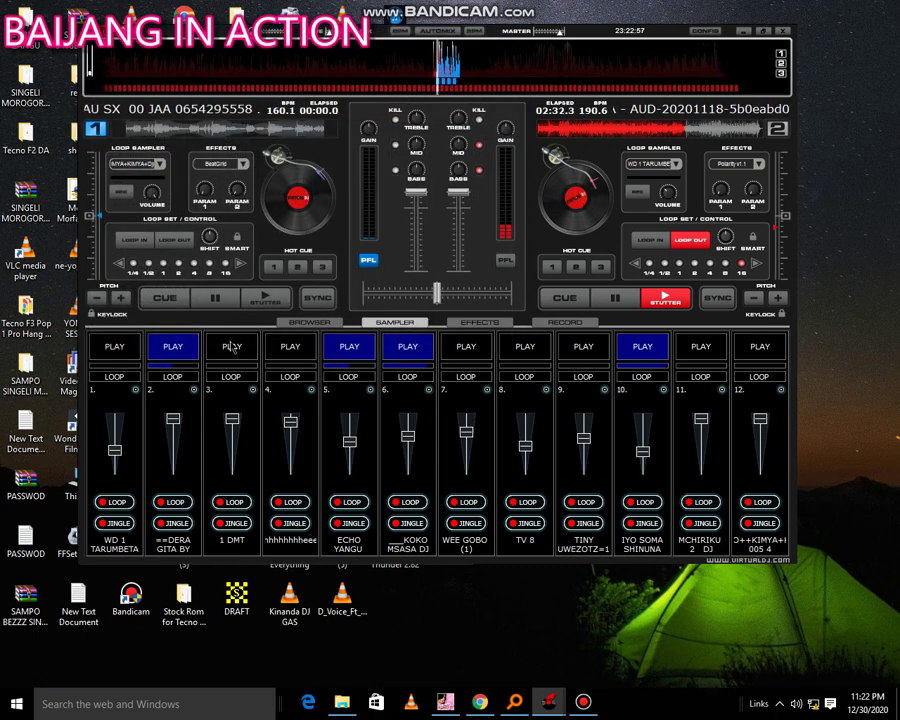
# Switch playback from sampler slot 2 to the 1 DMT sample in slot 3 and lower slot 3's volume
pyautogui.click(231, 346)
pyautogui.click(162, 349)
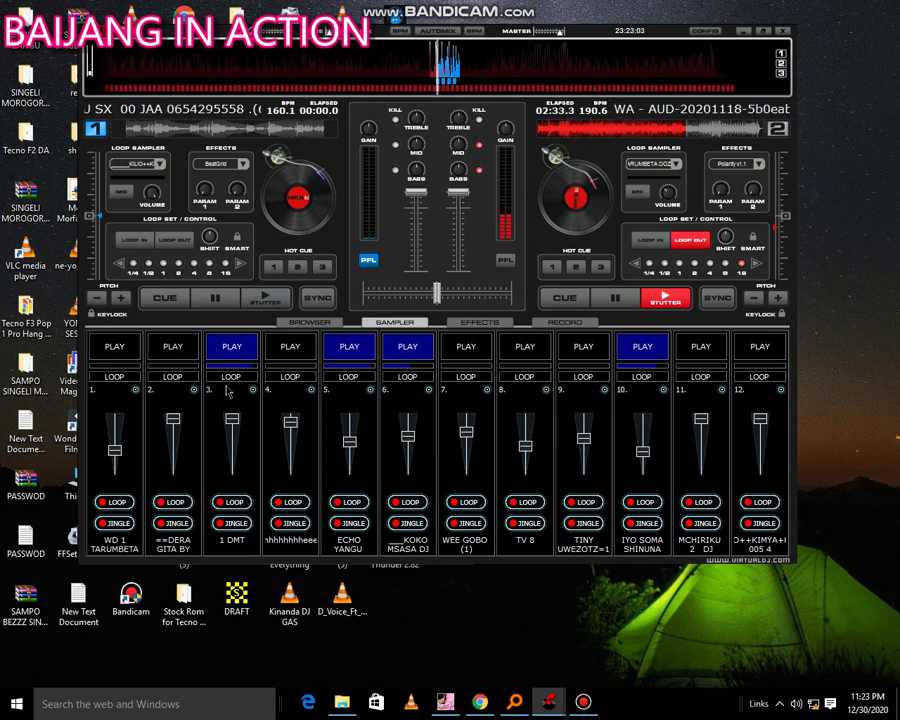
pyautogui.moveTo(231, 441); pyautogui.dragTo(213, 431)
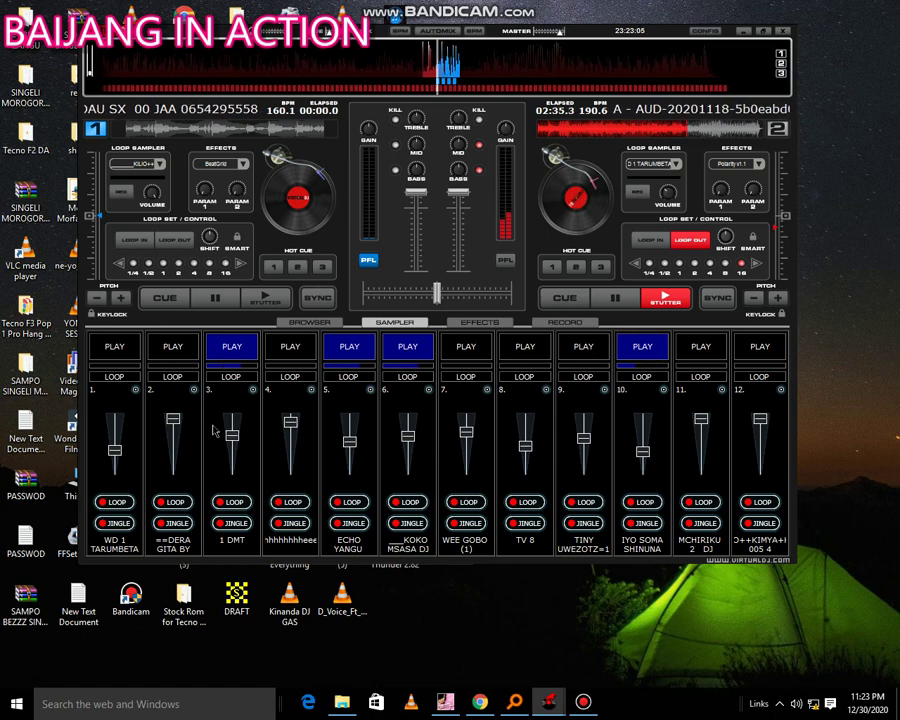
# Load 2 DMT.vdj into sampler slot 2 and lower the slot's volume to about half
pyautogui.click(194, 390)
pyautogui.click(222, 396)
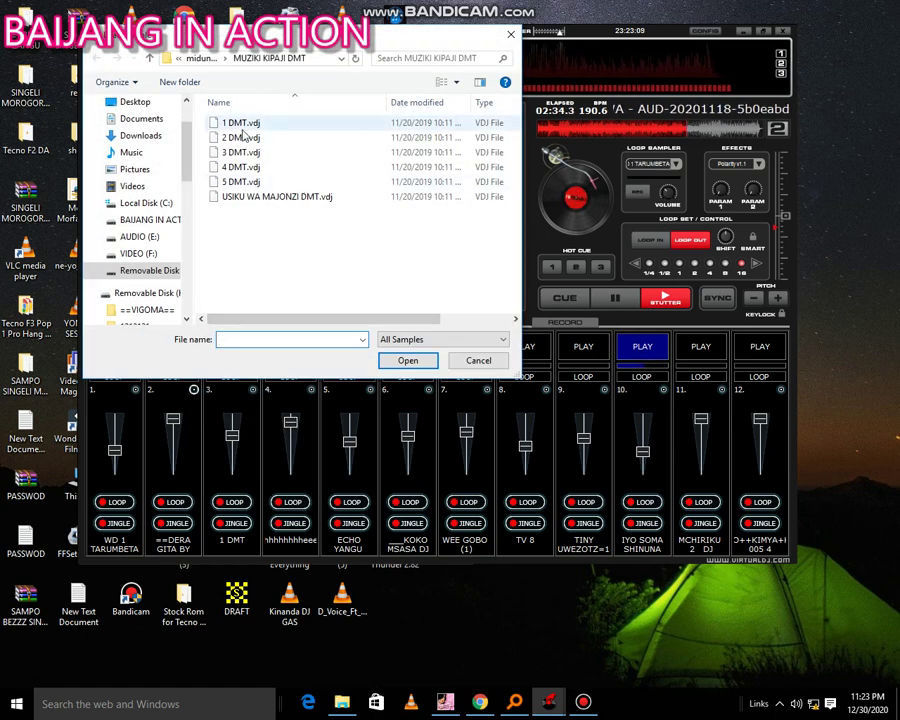
pyautogui.doubleClick(240, 138)
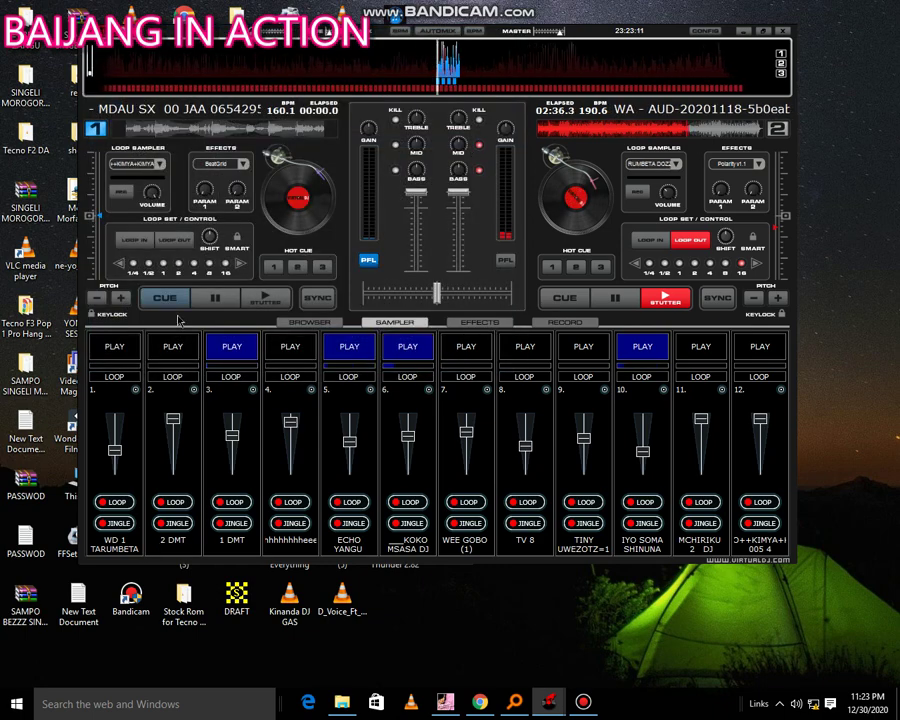
pyautogui.click(179, 449)
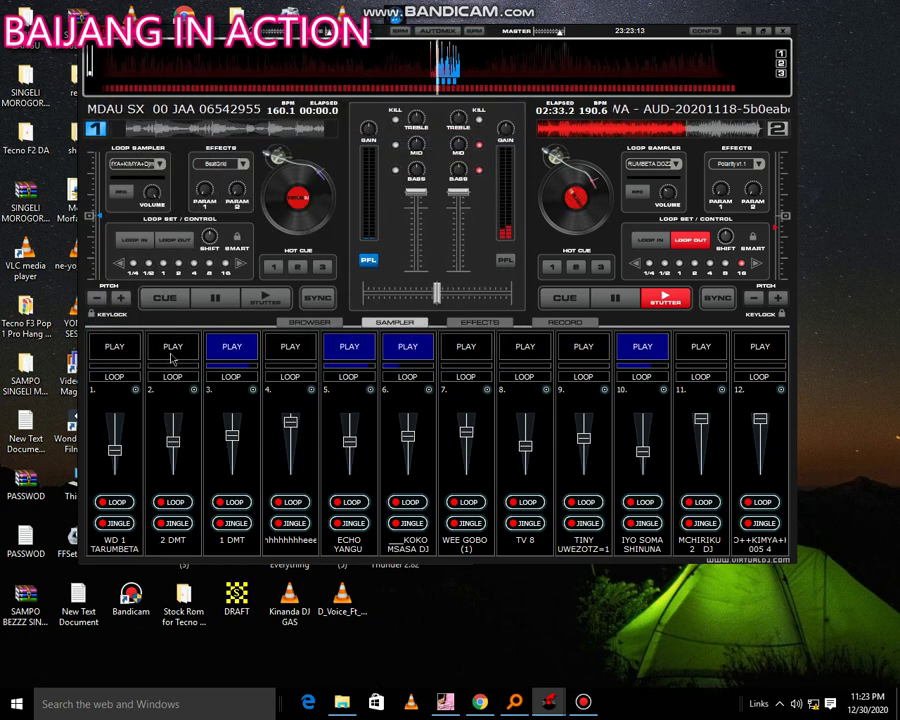
# Switch playback from slot 3 to the 2 DMT sample in slot 2 at a raised volume, and start slot 4
pyautogui.click(172, 352)
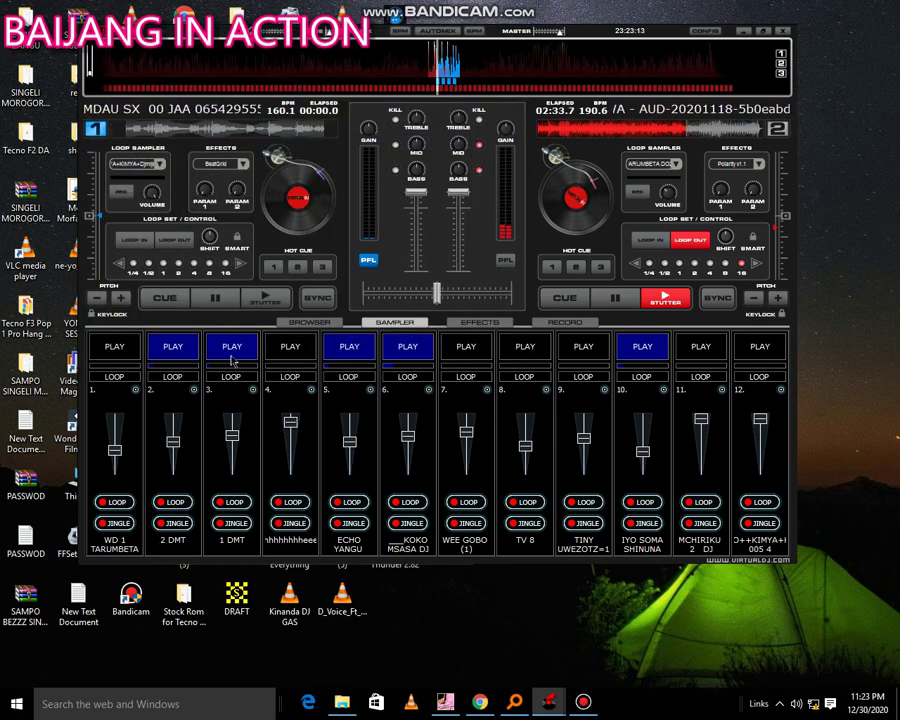
pyautogui.click(177, 431)
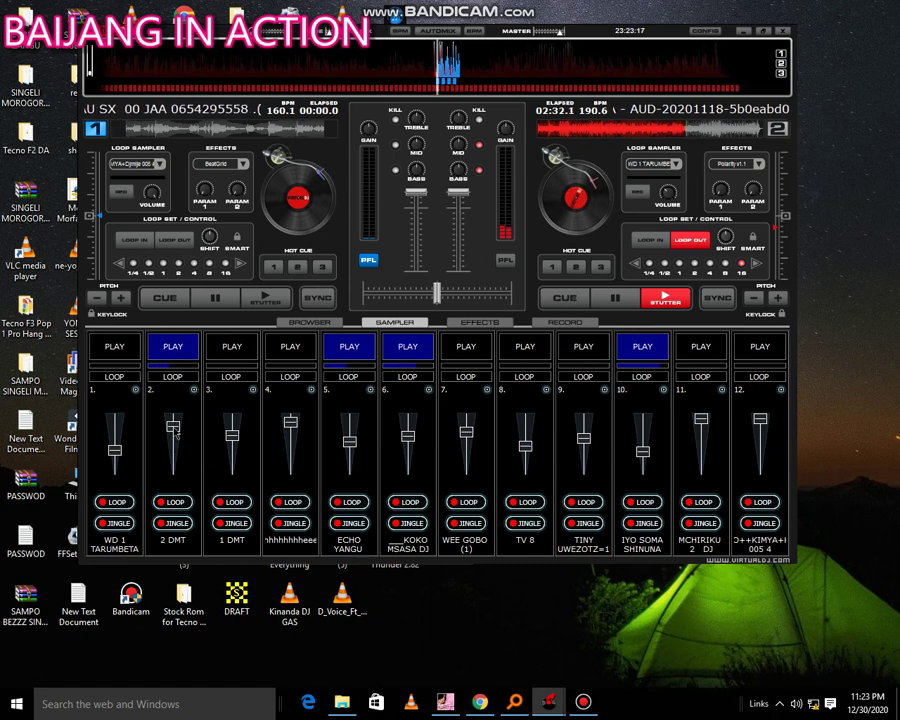
pyautogui.click(289, 346)
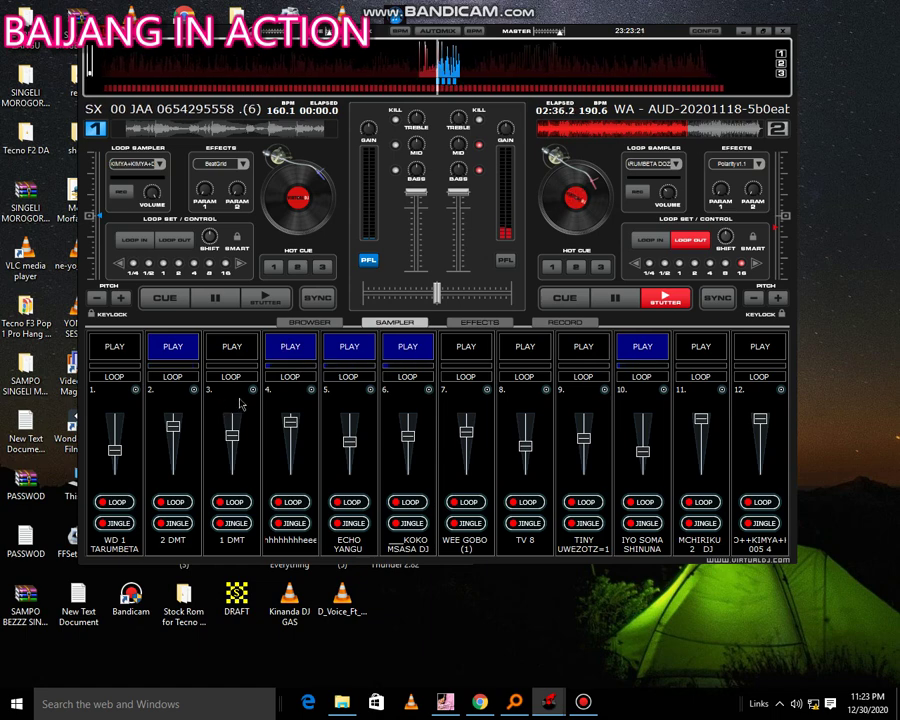
# Look through the MBALIIIII folder on Removable Disk (H:) for another sample for sampler slot 3
pyautogui.rightClick(252, 389)
pyautogui.click(265, 396)
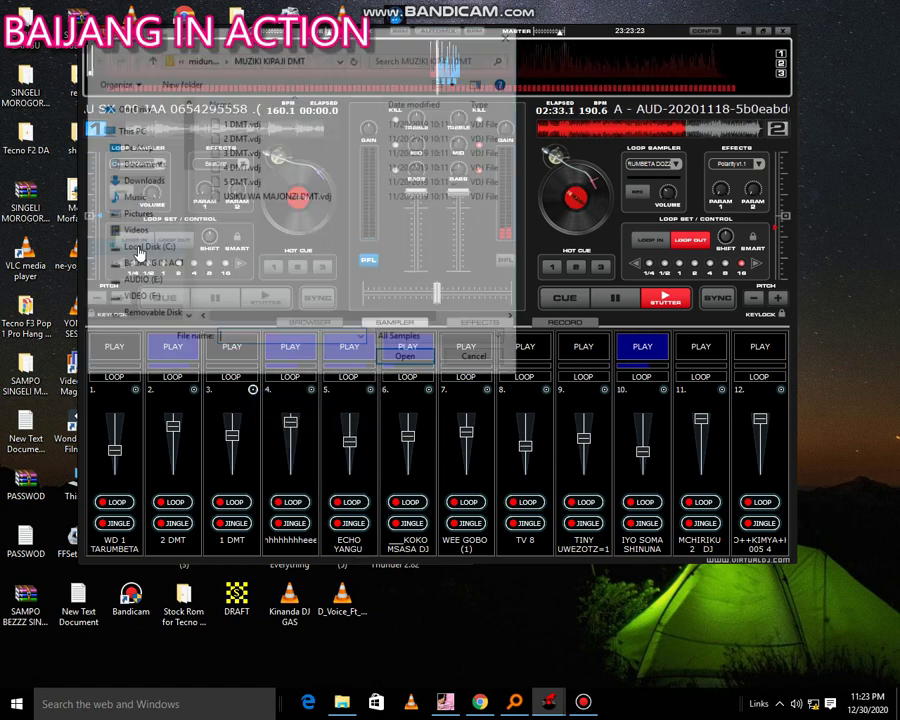
pyautogui.click(141, 316)
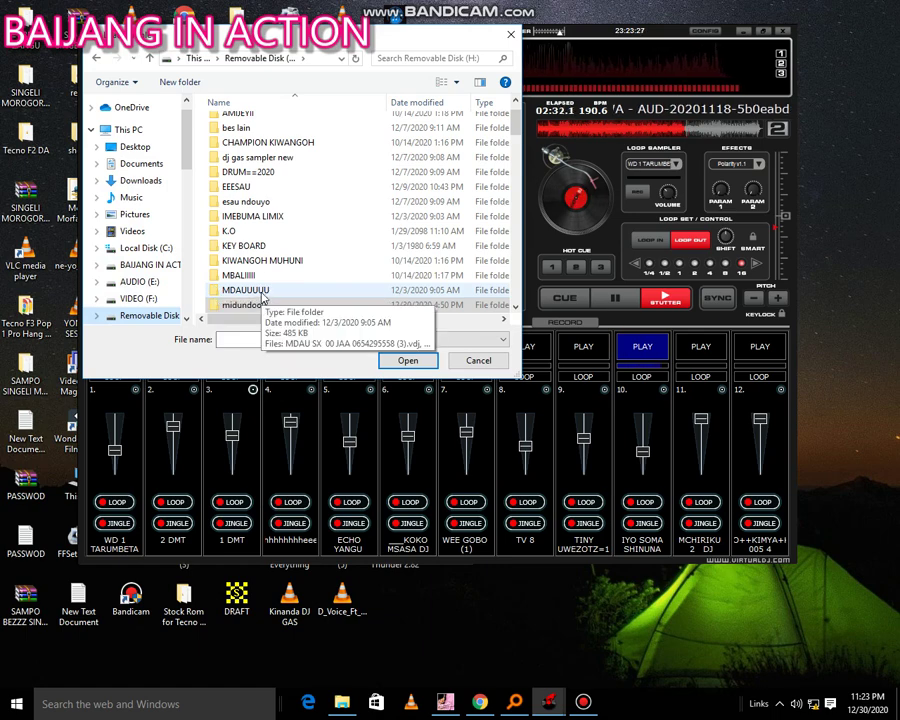
pyautogui.doubleClick(240, 275)
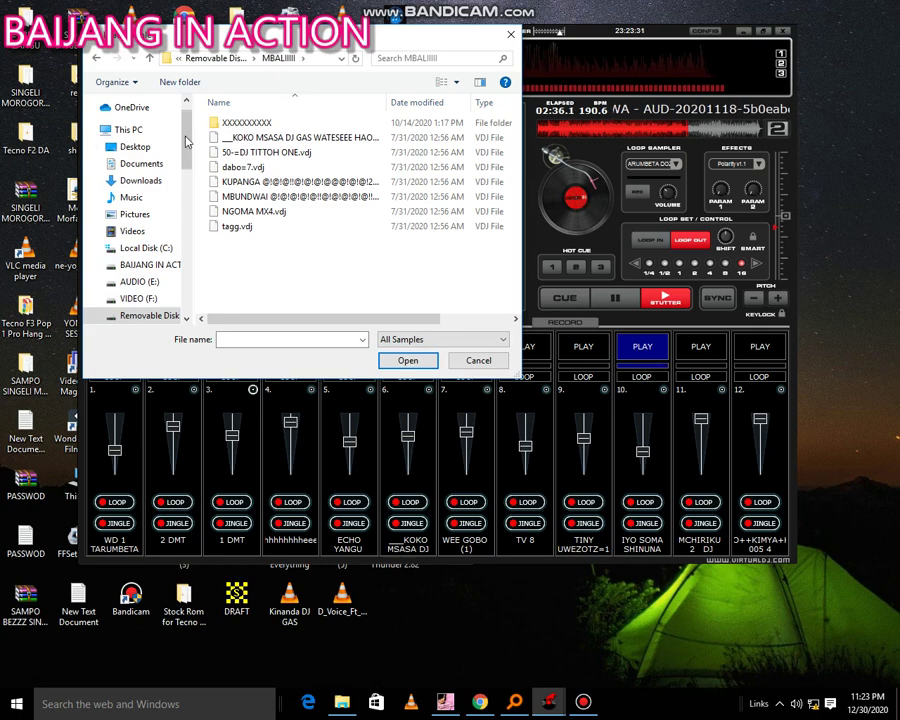
pyautogui.click(96, 57)
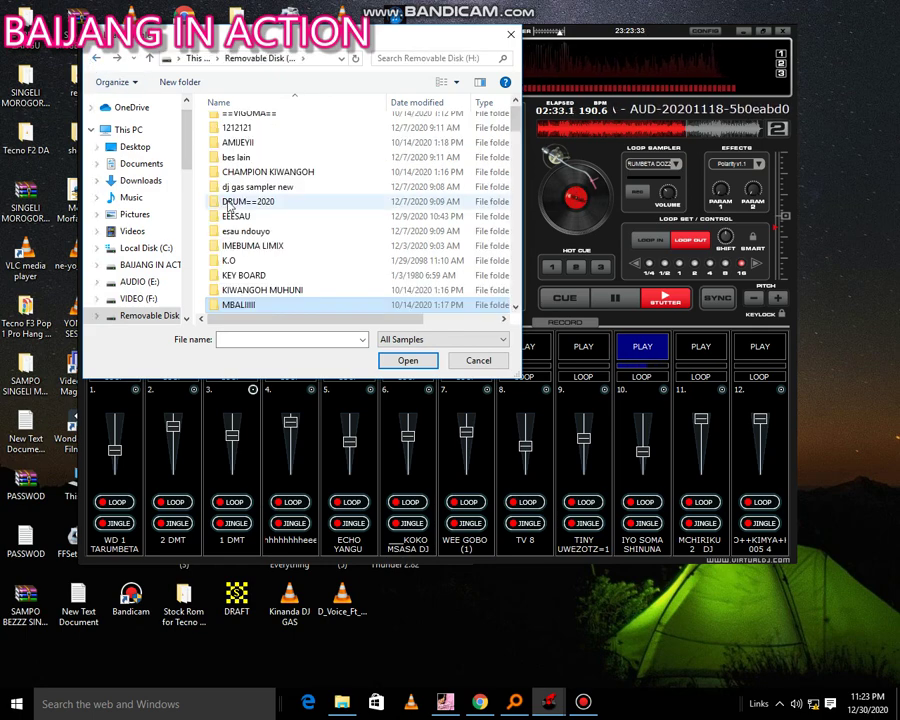
# Load the CHINI CHINI sample from the wape habal zao folder into sampler slot 3
pyautogui.scroll(-4, 262, 290)
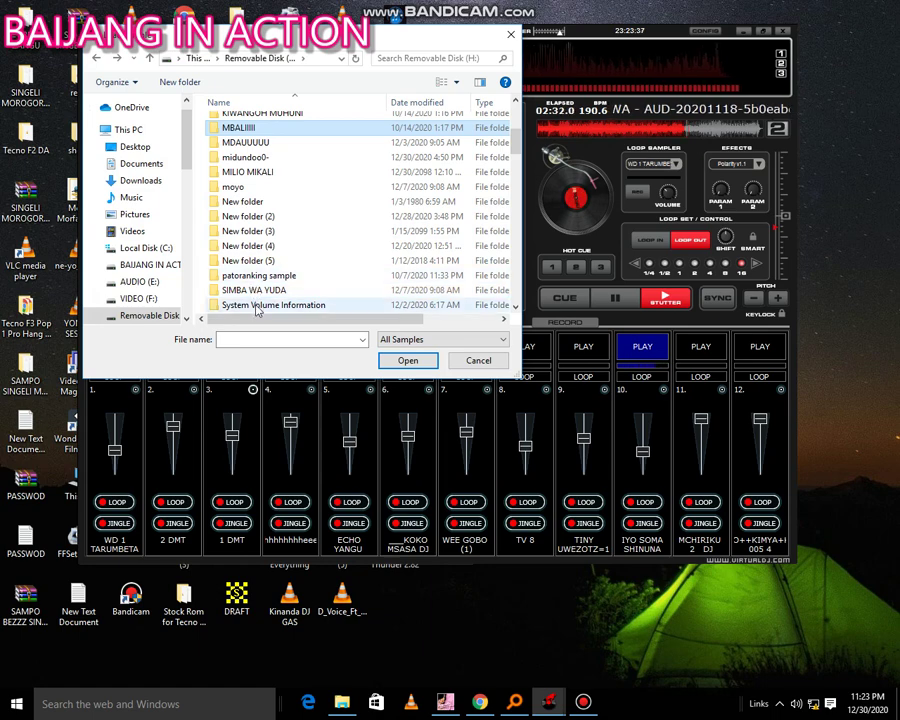
pyautogui.scroll(-1, 288, 305)
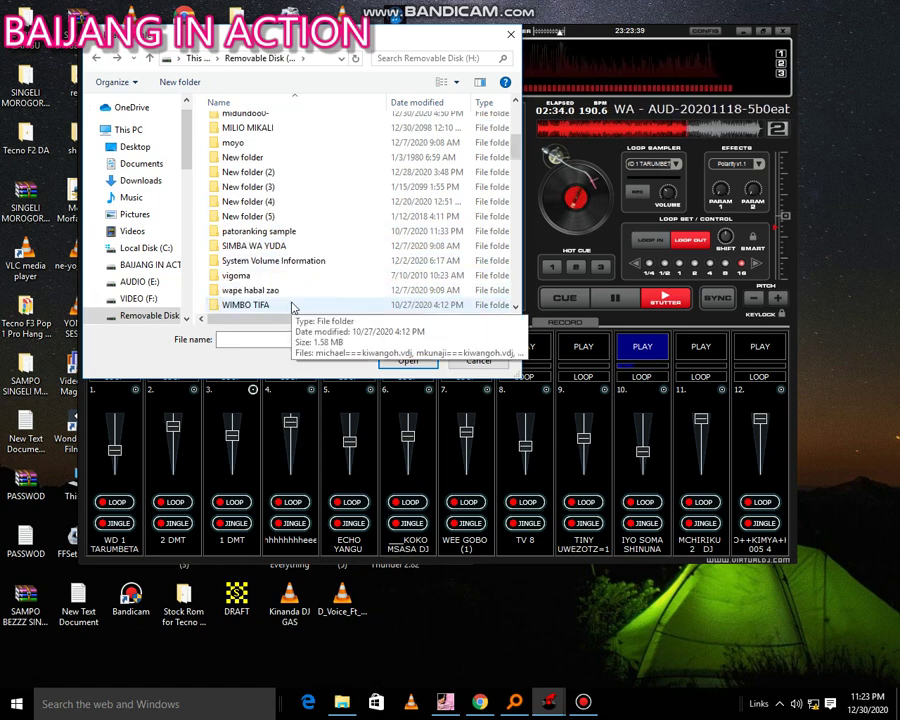
pyautogui.doubleClick(250, 290)
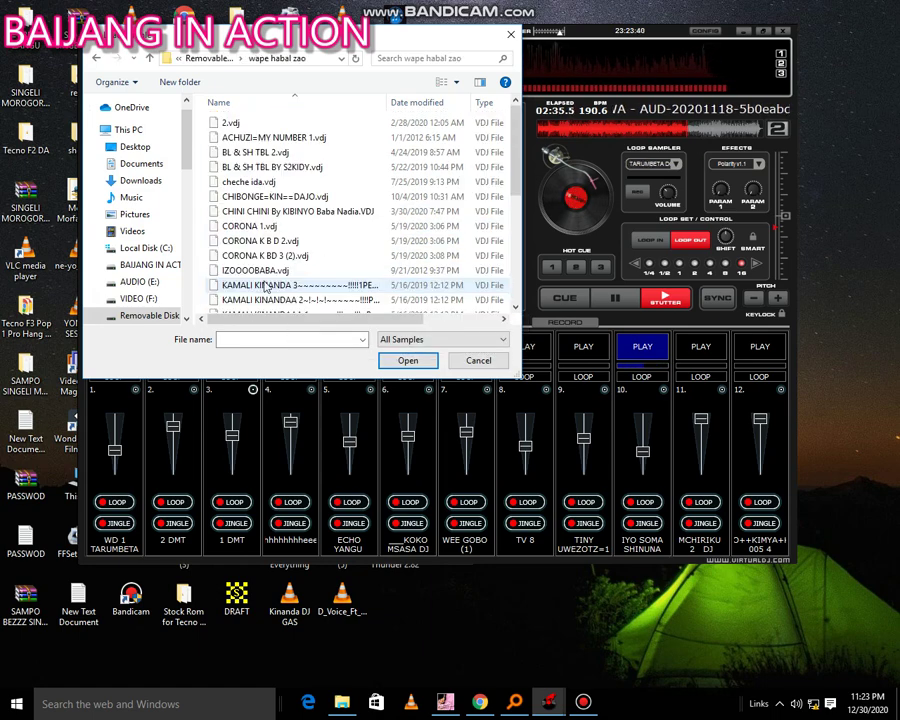
pyautogui.doubleClick(280, 211)
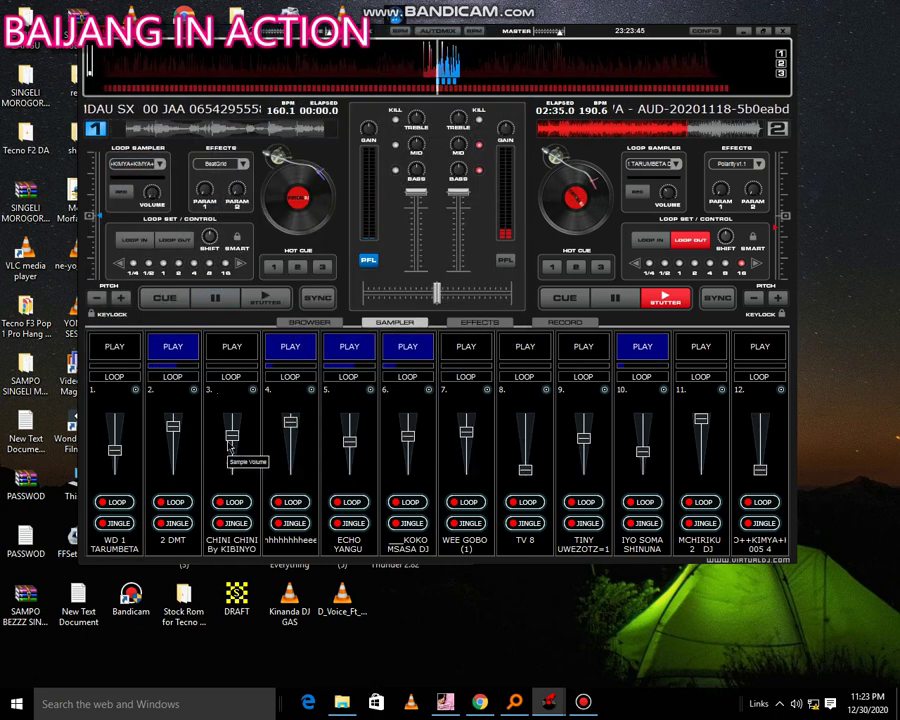
# Play the CHINI CHINI sample in slot 3 at about mid volume and stop sampler slot 2
pyautogui.click(231, 450)
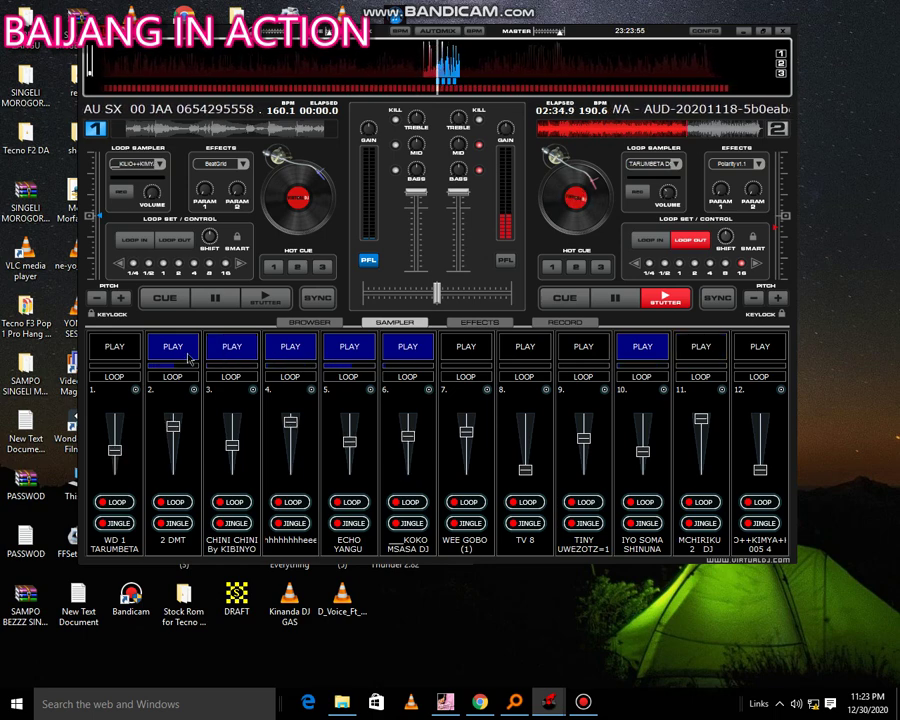
pyautogui.click(188, 356)
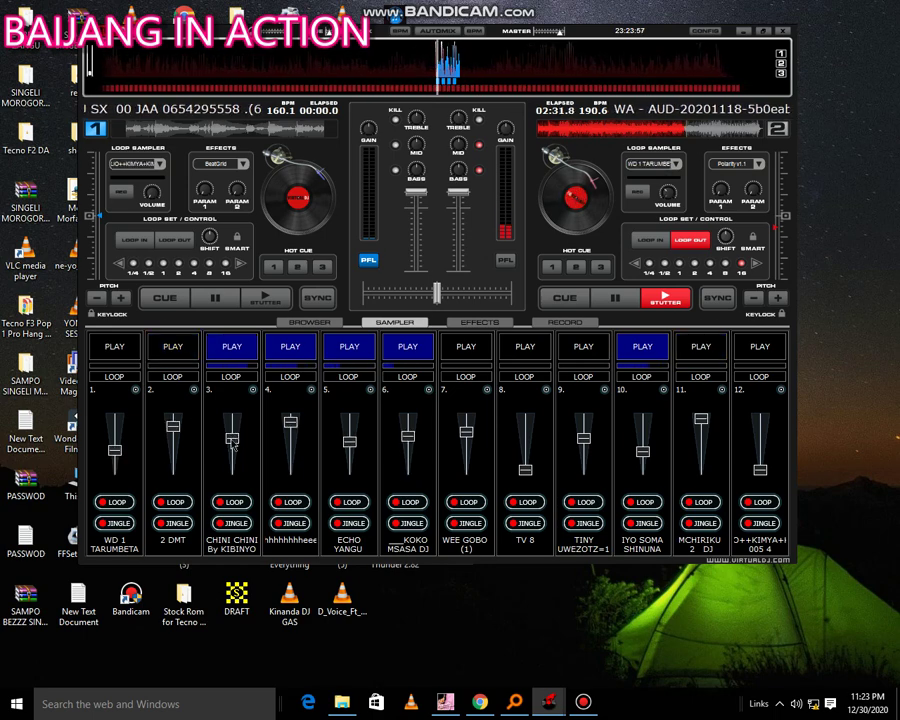
# Look in the vigoma folder on Removable Disk (H:) for a new sample for sampler slot 2
pyautogui.click(194, 390)
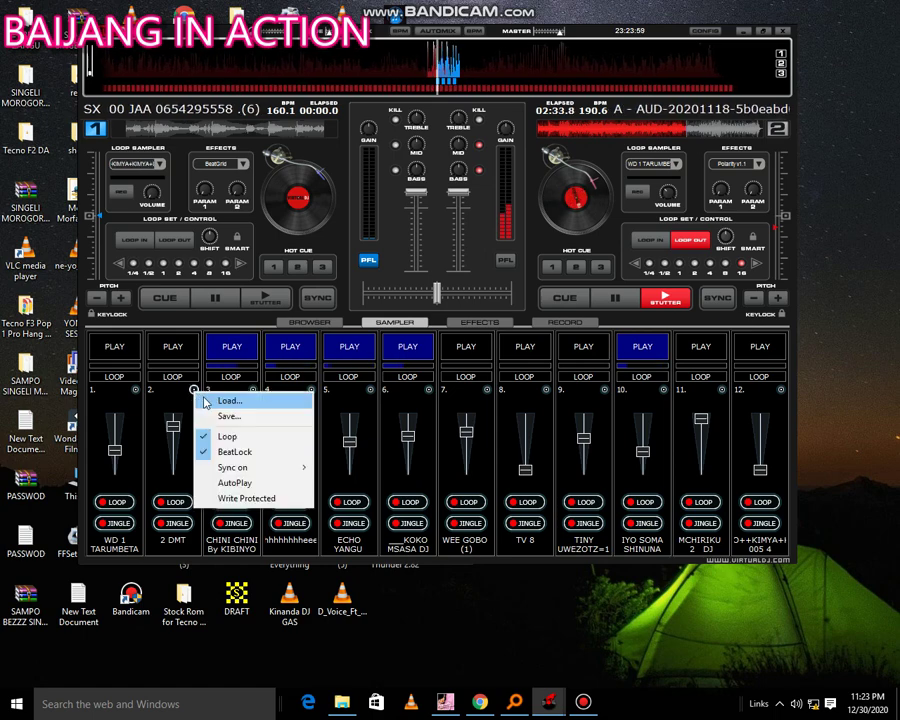
pyautogui.click(226, 400)
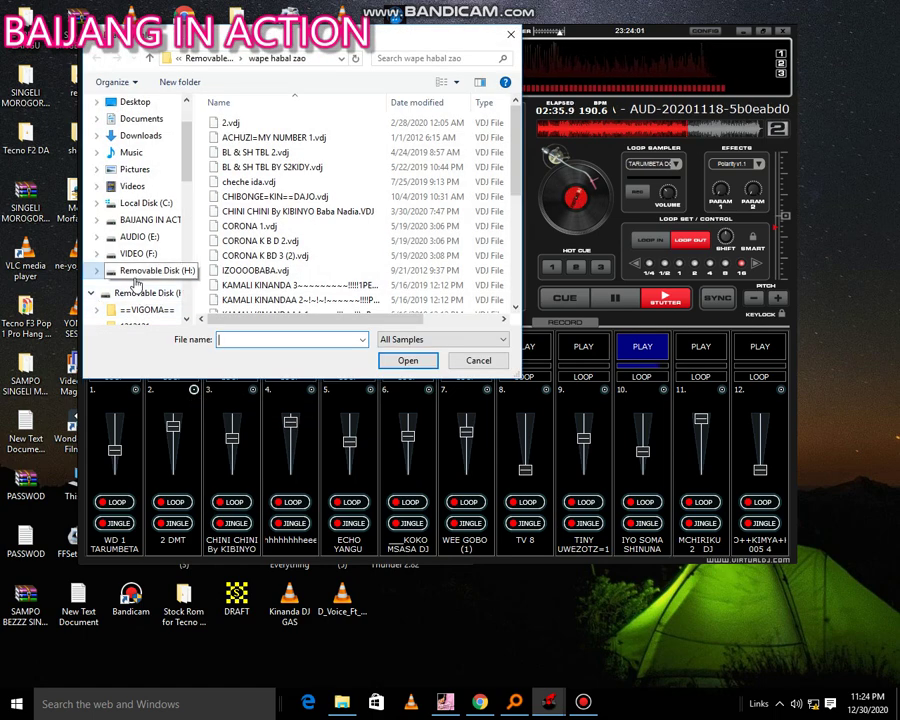
pyautogui.click(135, 278)
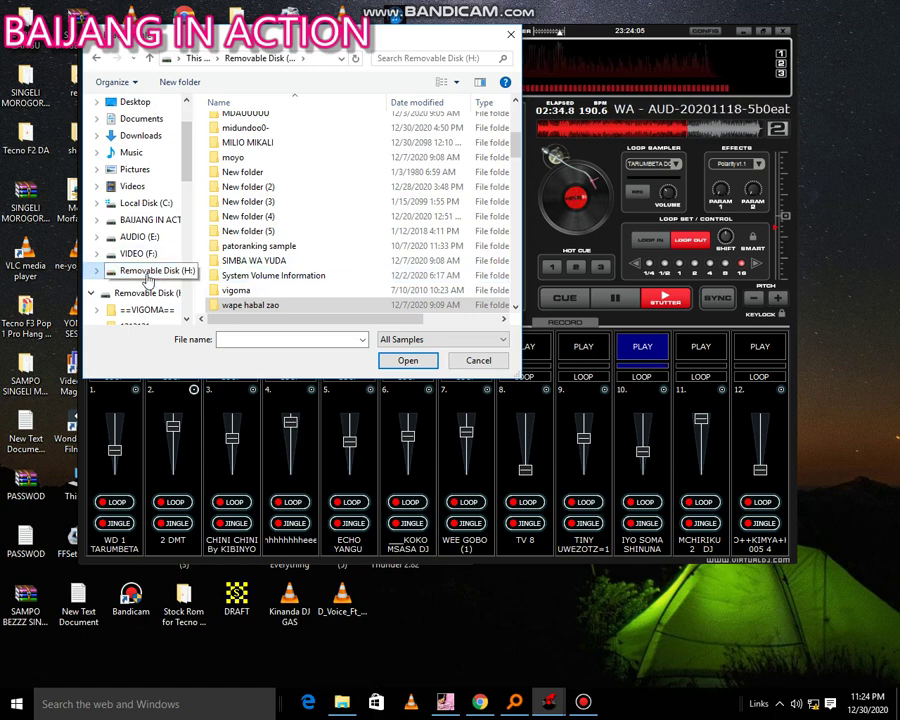
pyautogui.rightClick(267, 279)
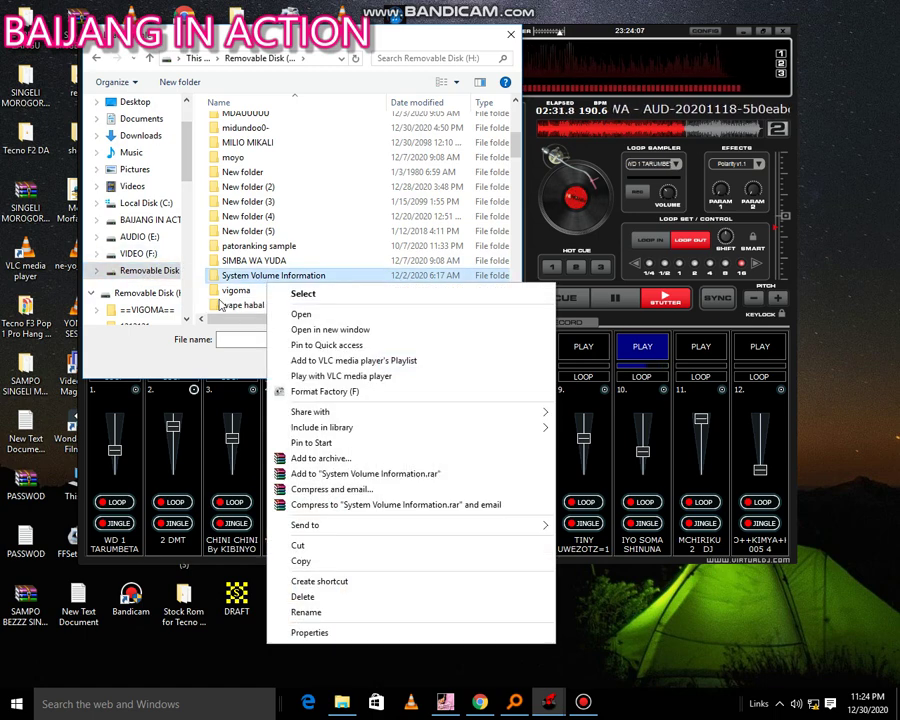
pyautogui.click(228, 291)
pyautogui.doubleClick(228, 291)
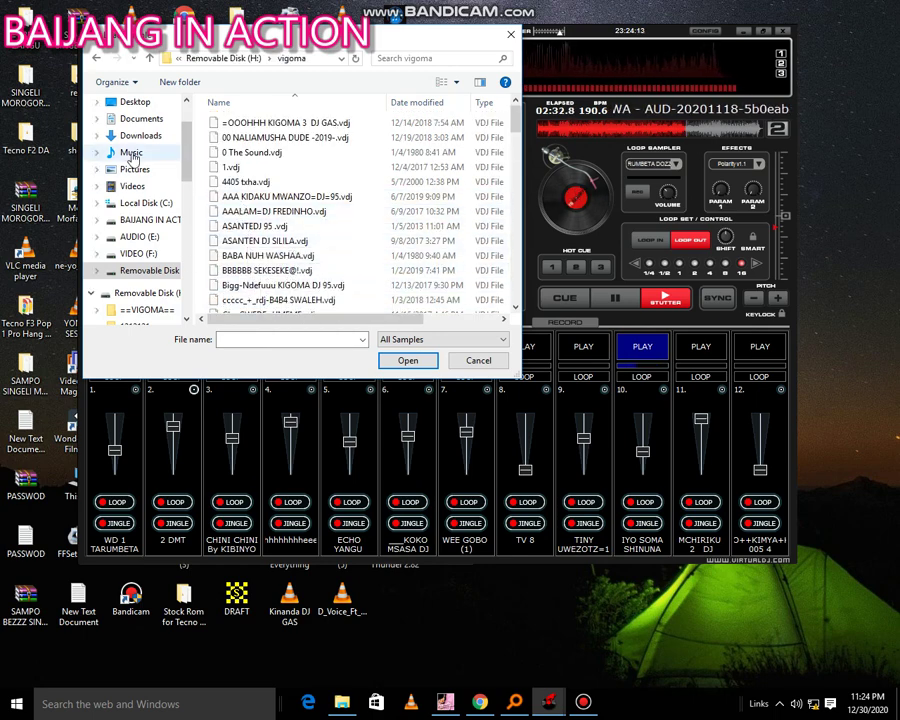
pyautogui.click(95, 58)
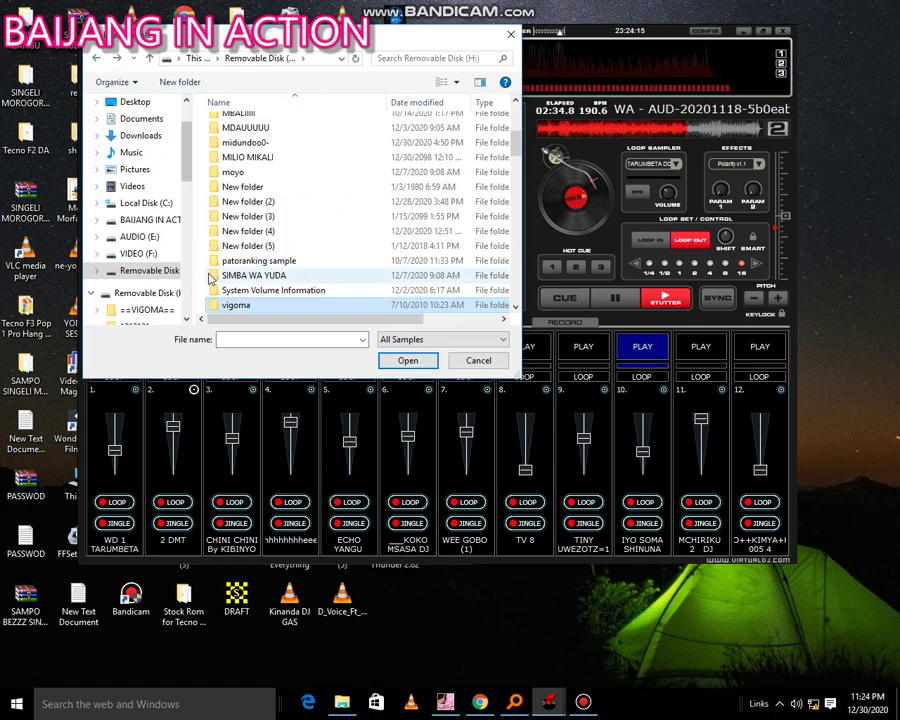
# Load the tikisa embe dodo sample from the wape habal zao folder into sampler slot 2 and play it in place of slot 3
pyautogui.scroll(-2, 225, 283)
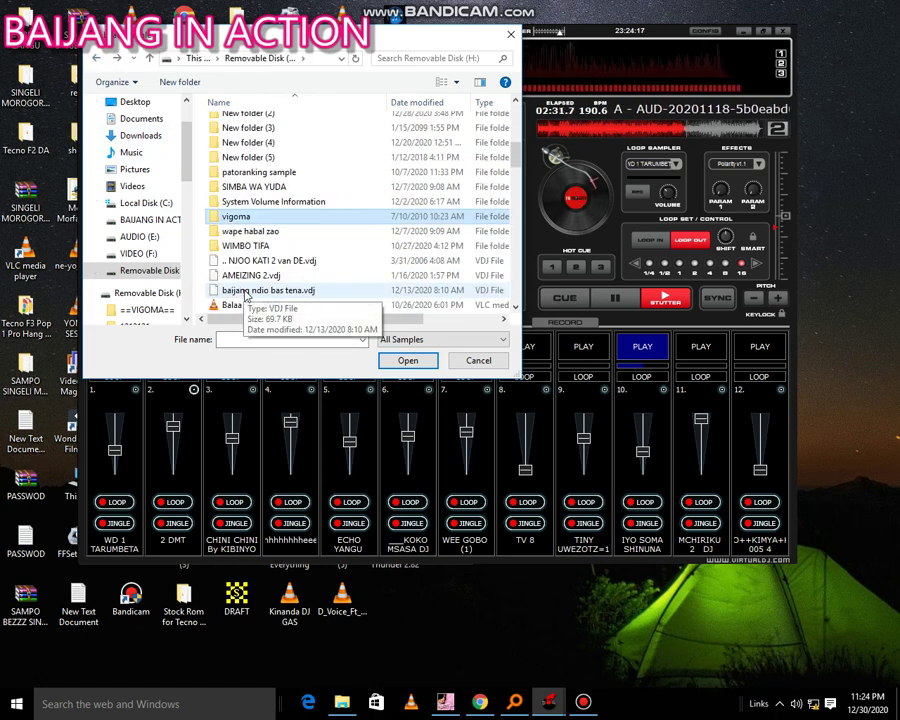
pyautogui.doubleClick(246, 231)
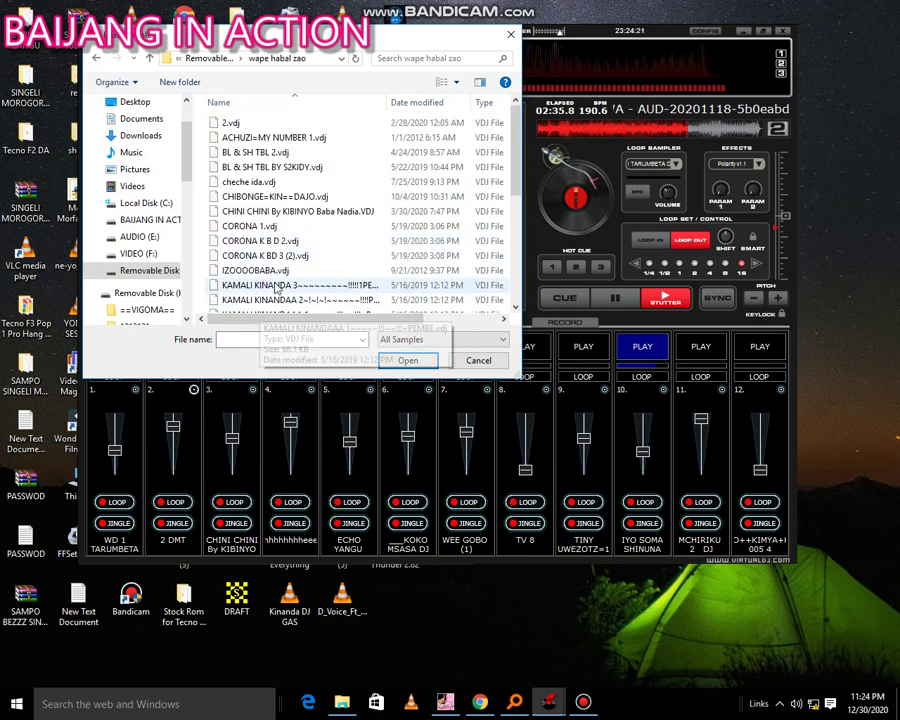
pyautogui.scroll(-2, 278, 290)
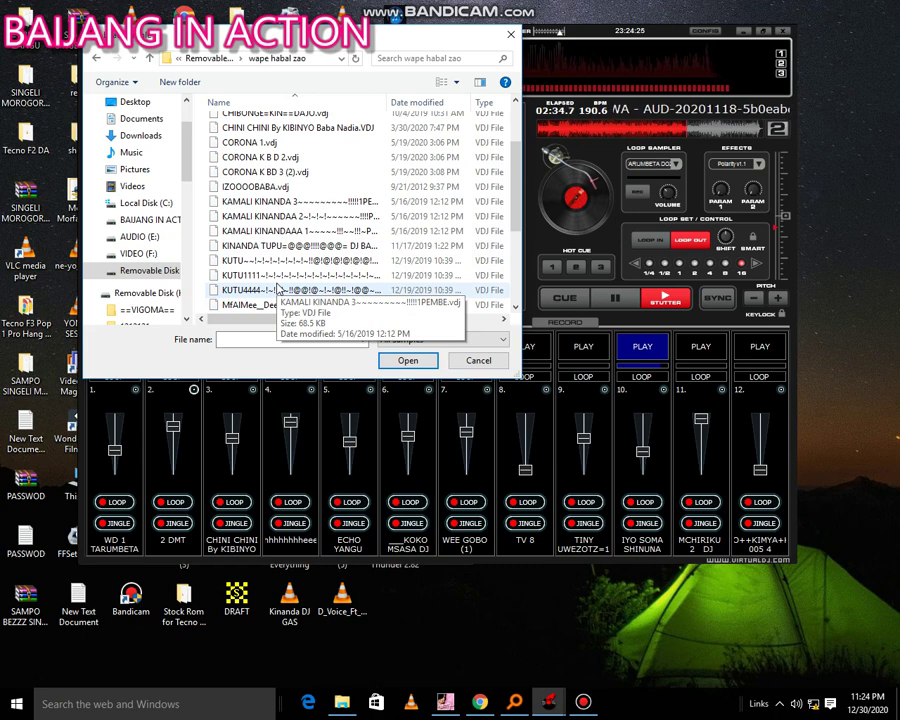
pyautogui.scroll(-2, 278, 290)
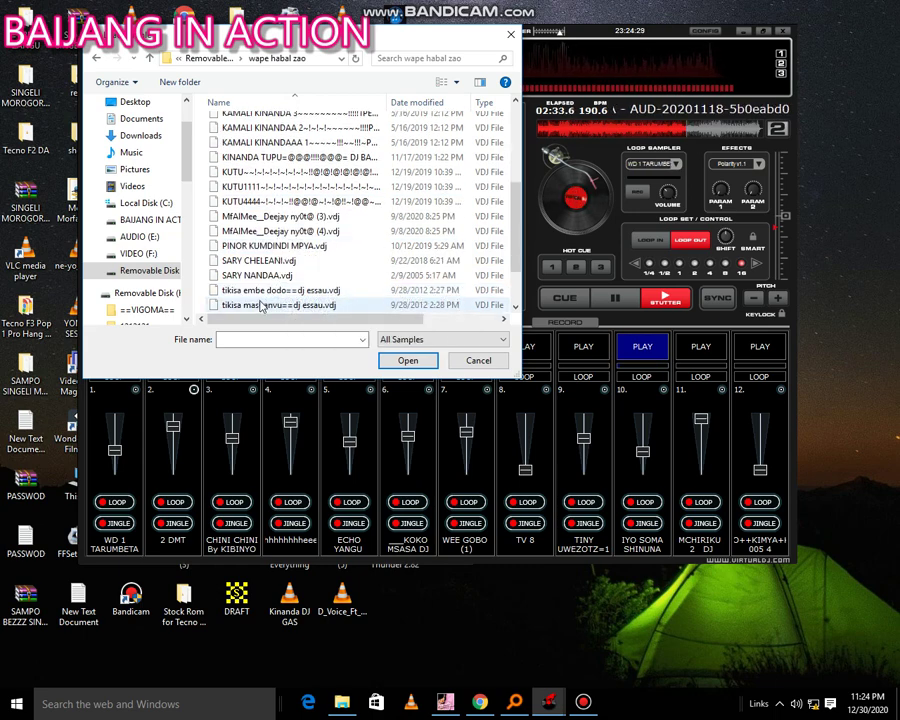
pyautogui.doubleClick(250, 290)
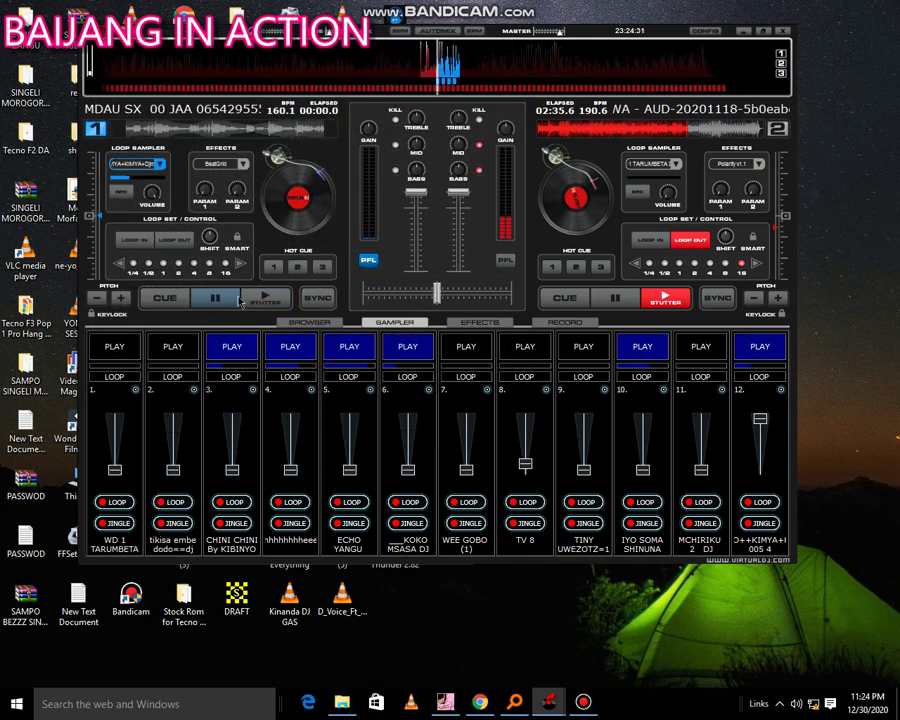
pyautogui.click(174, 347)
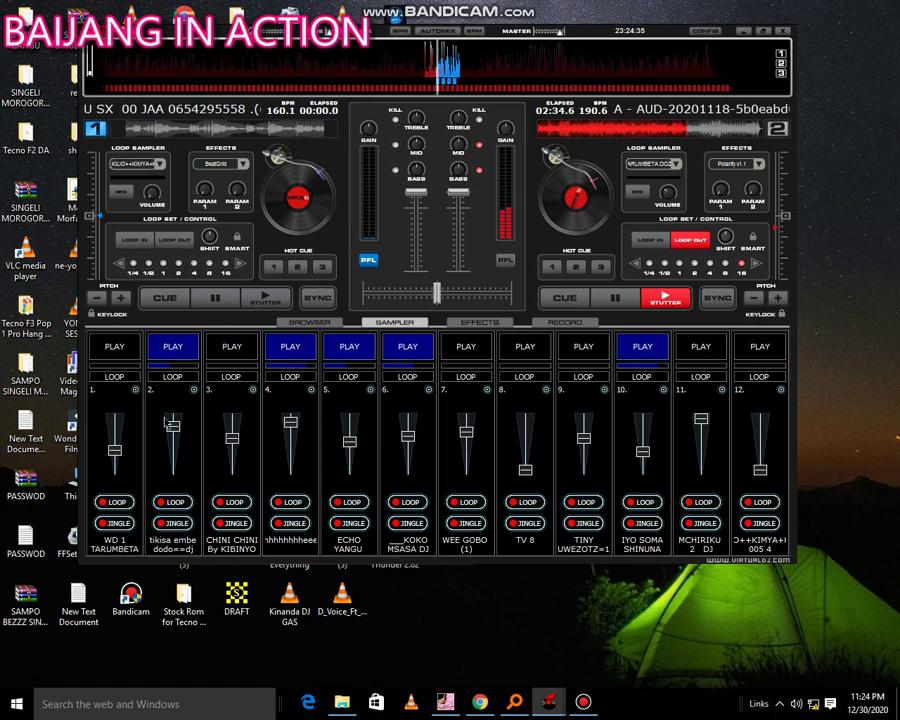
# Open New folder (5) on Removable Disk (H:) as the source for loading a sample into slot 3
pyautogui.click(254, 390)
pyautogui.click(280, 397)
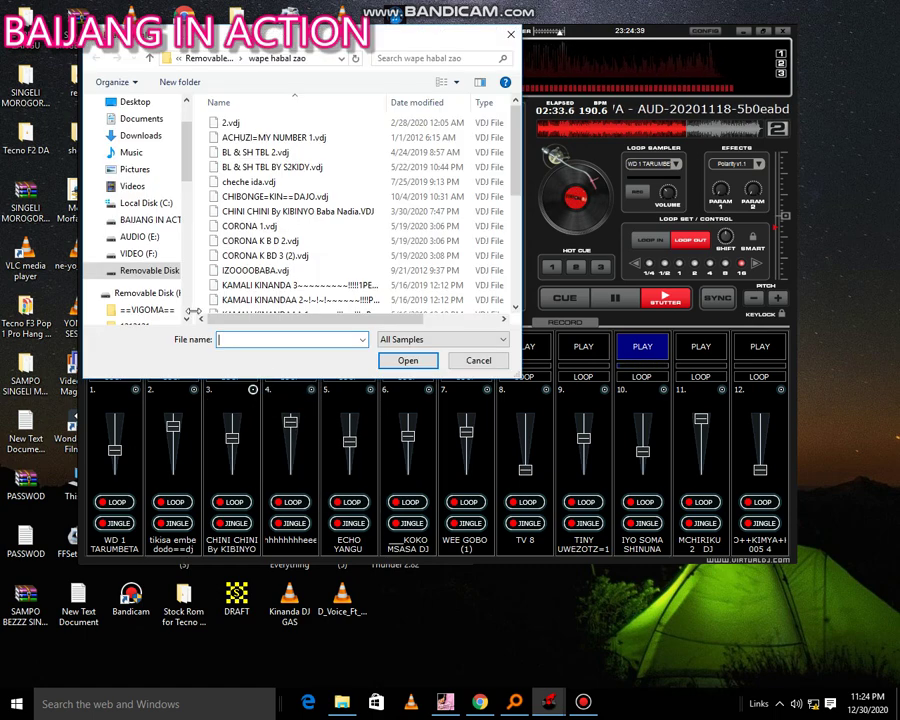
pyautogui.click(148, 270)
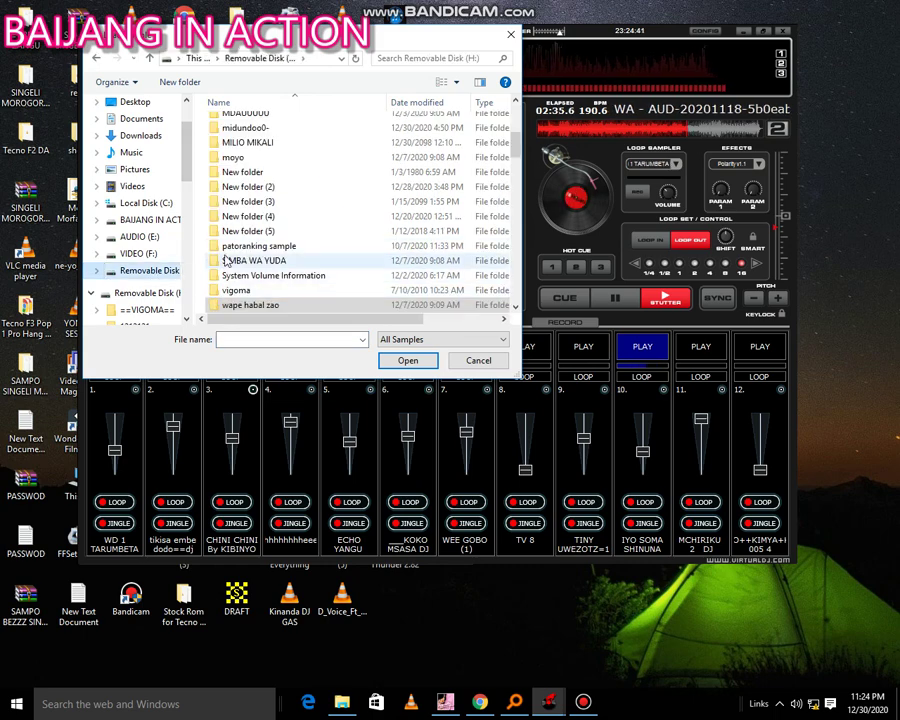
pyautogui.click(252, 232)
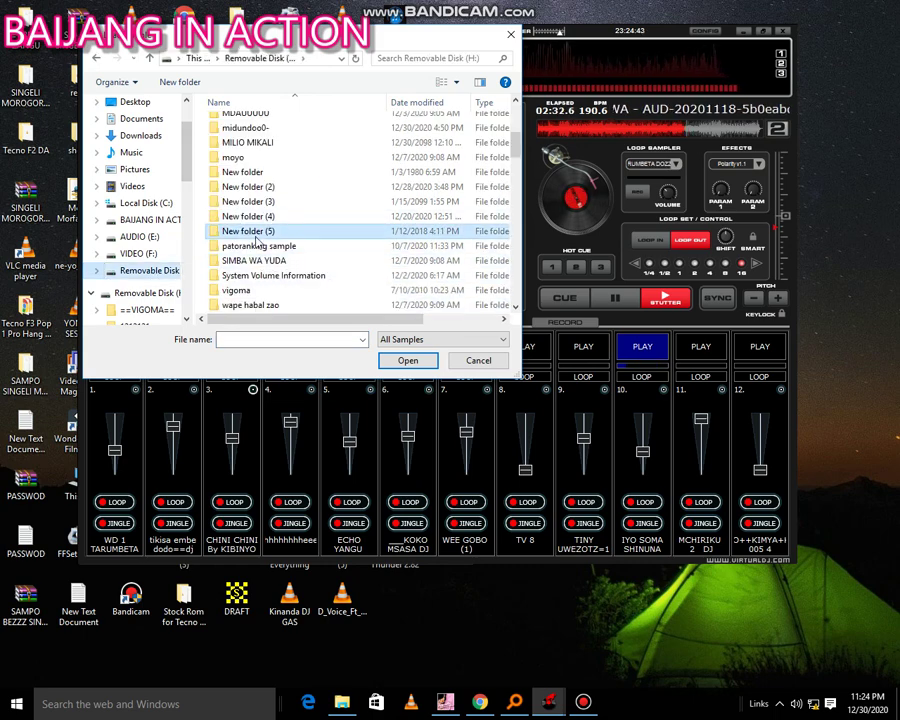
pyautogui.doubleClick(256, 238)
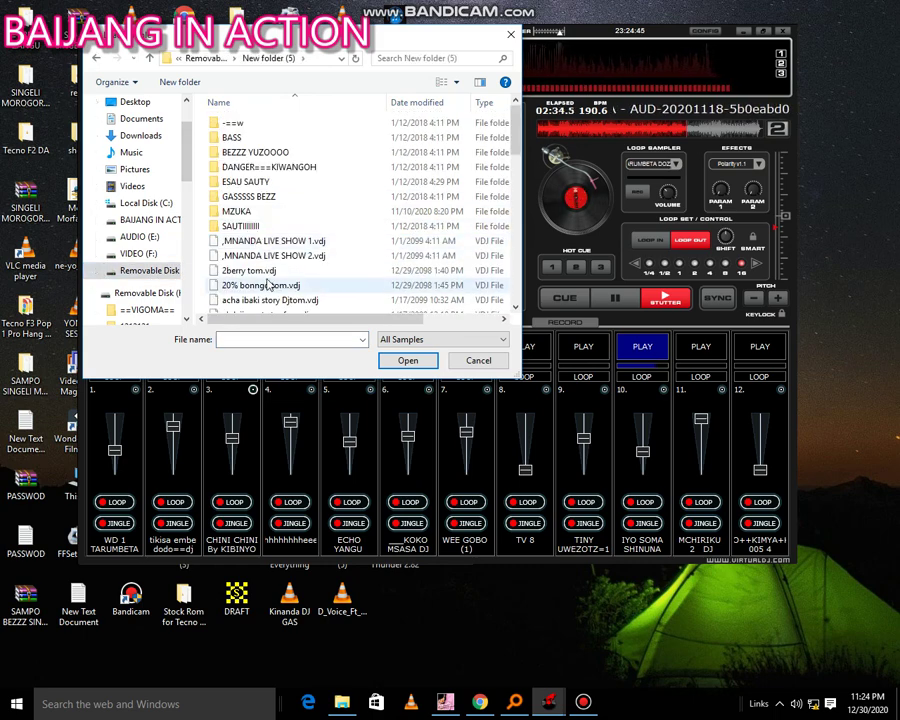
# Look through the samples in New folder (5) for one suited to sampler slot 3
pyautogui.click(263, 270)
pyautogui.rightClick(262, 271)
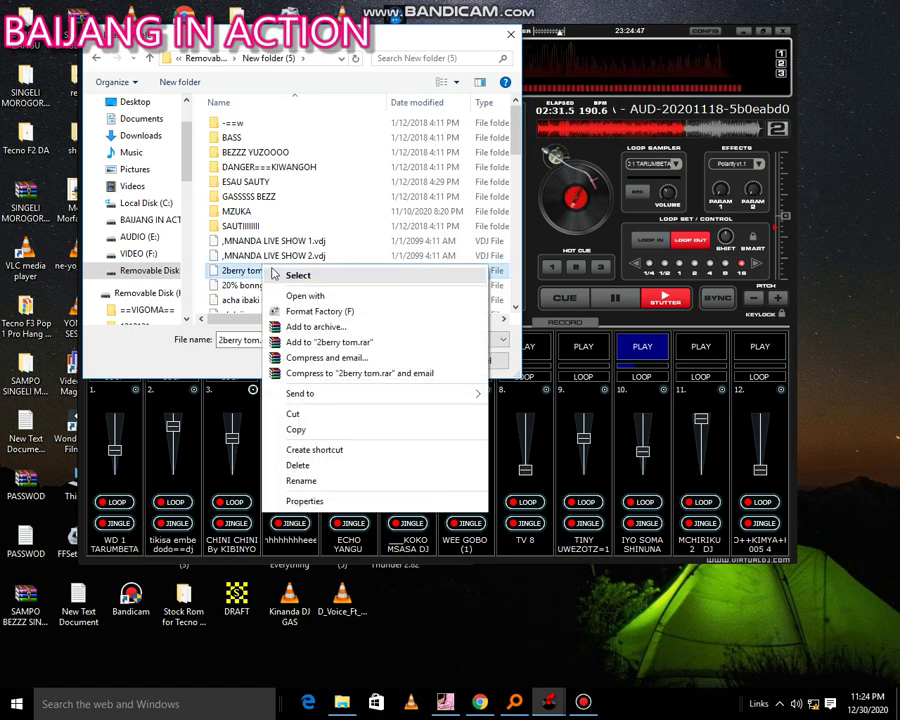
pyautogui.click(245, 278)
pyautogui.scroll(-6, 247, 278)
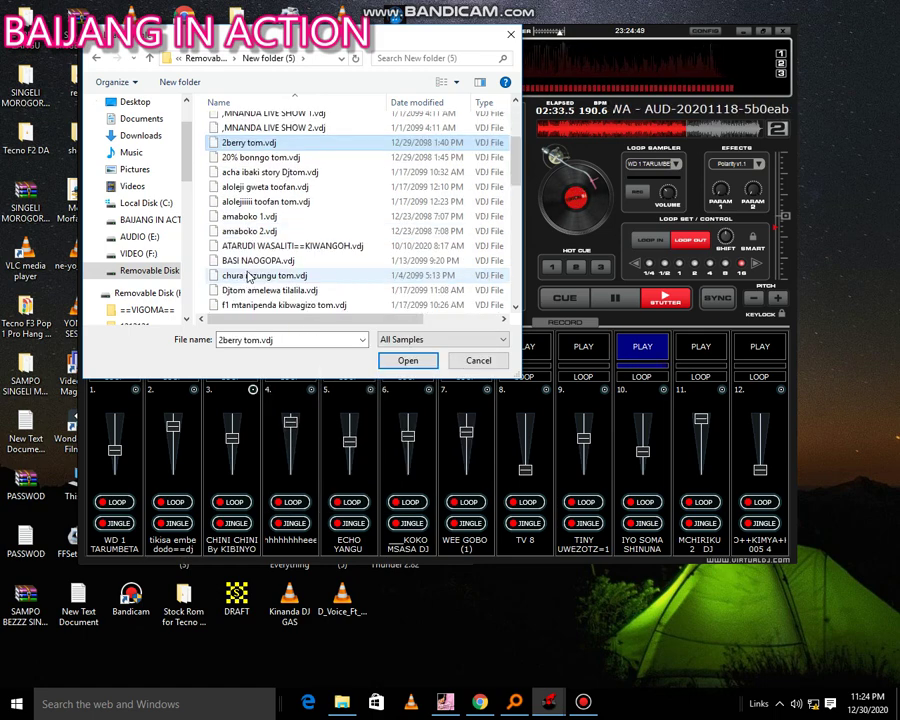
pyautogui.scroll(-4, 250, 283)
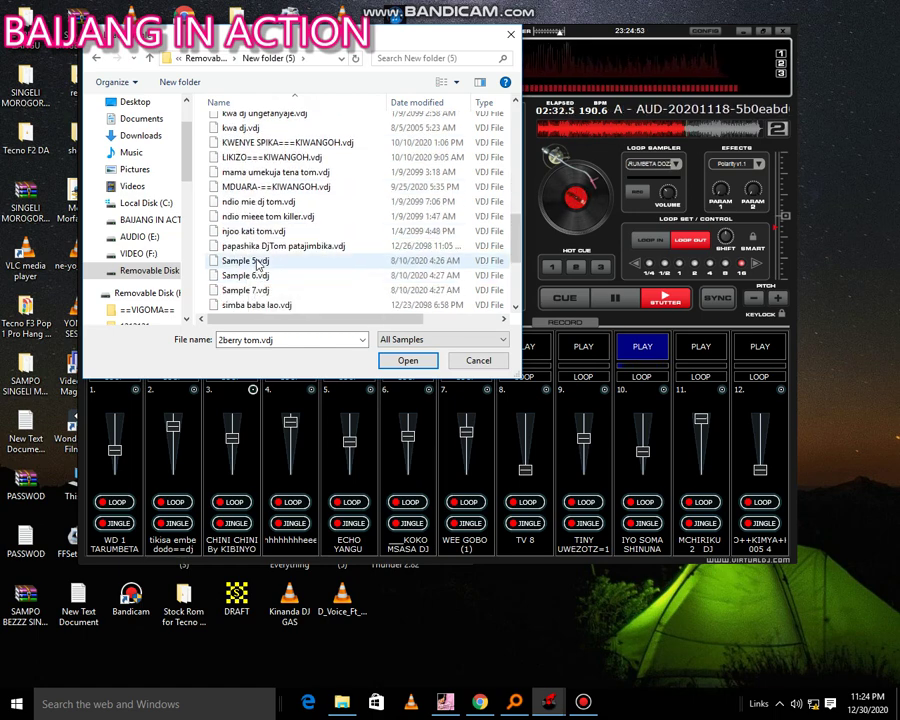
pyautogui.scroll(-1, 258, 280)
pyautogui.scroll(-2, 263, 286)
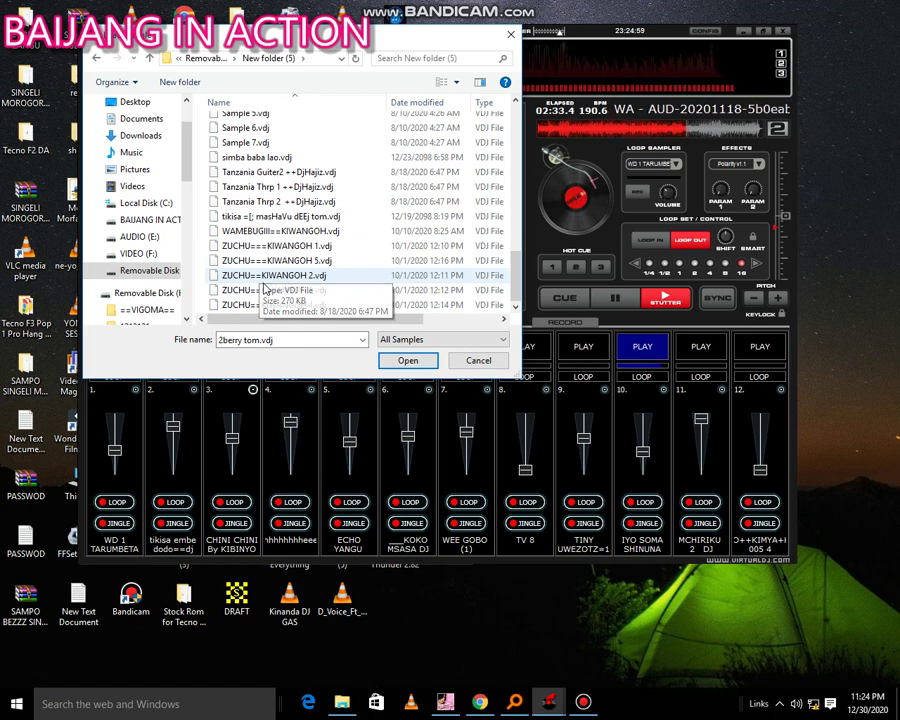
pyautogui.scroll(2, 265, 288)
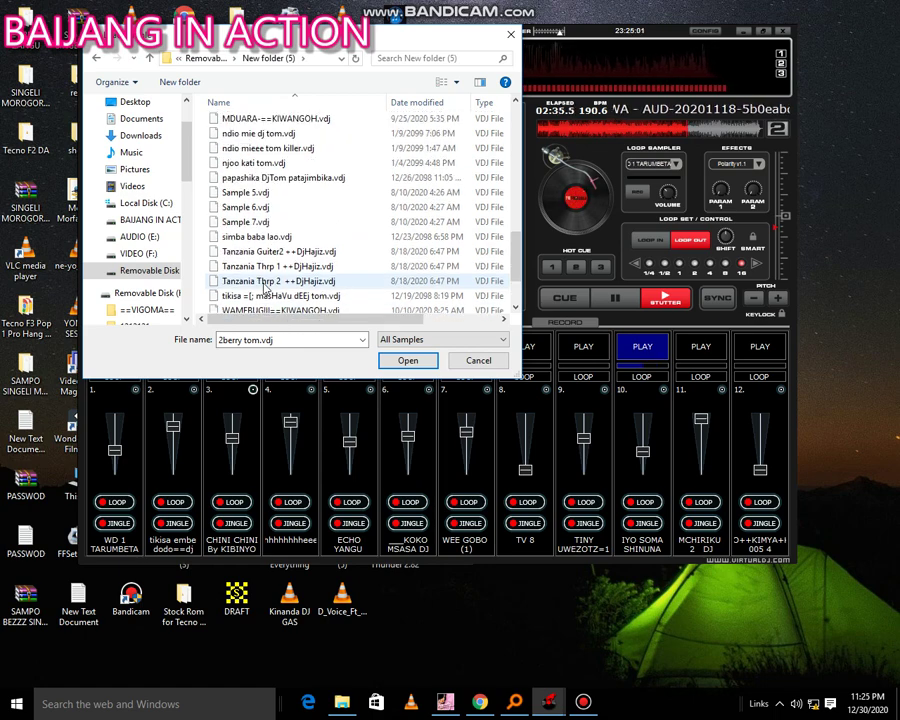
pyautogui.scroll(7, 265, 288)
pyautogui.scroll(5, 265, 288)
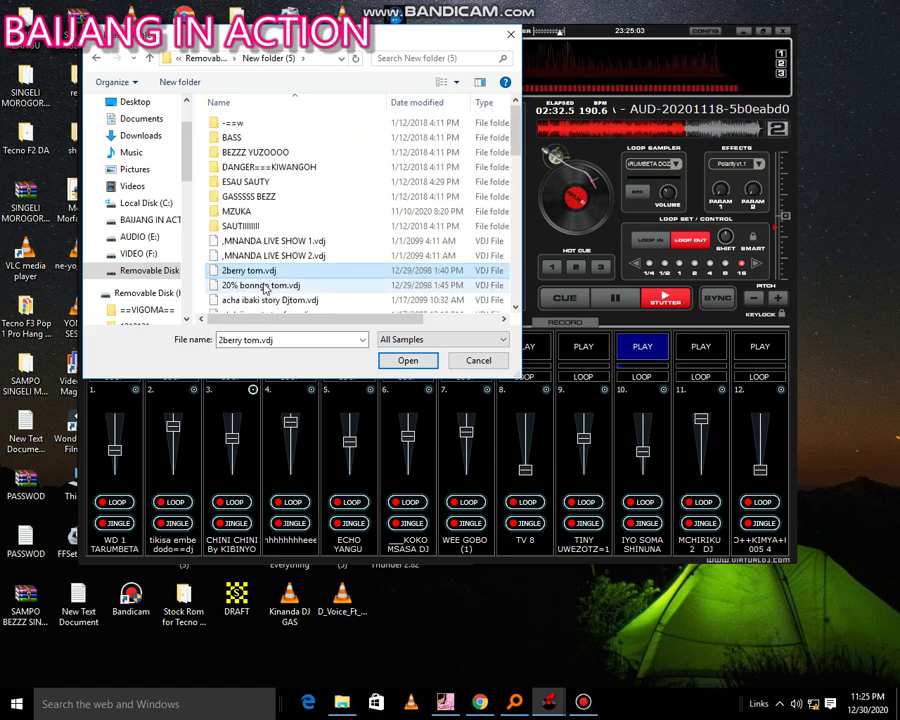
# Load the Namsaka uyo sample from the kishawish subfolder into sampler slot 3 and play it in place of slot 2
pyautogui.doubleClick(252, 229)
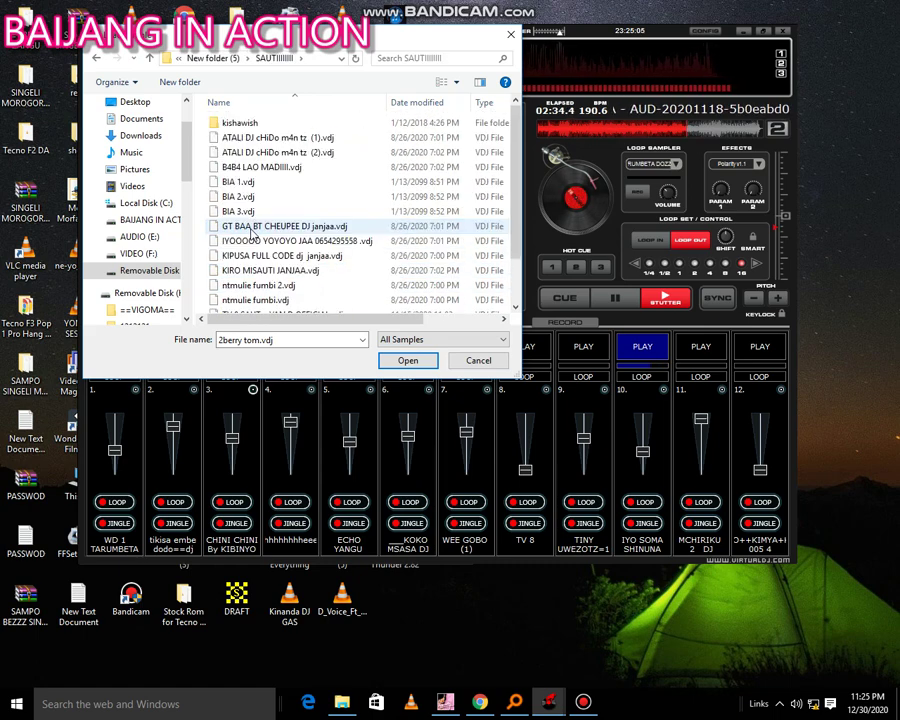
pyautogui.doubleClick(243, 121)
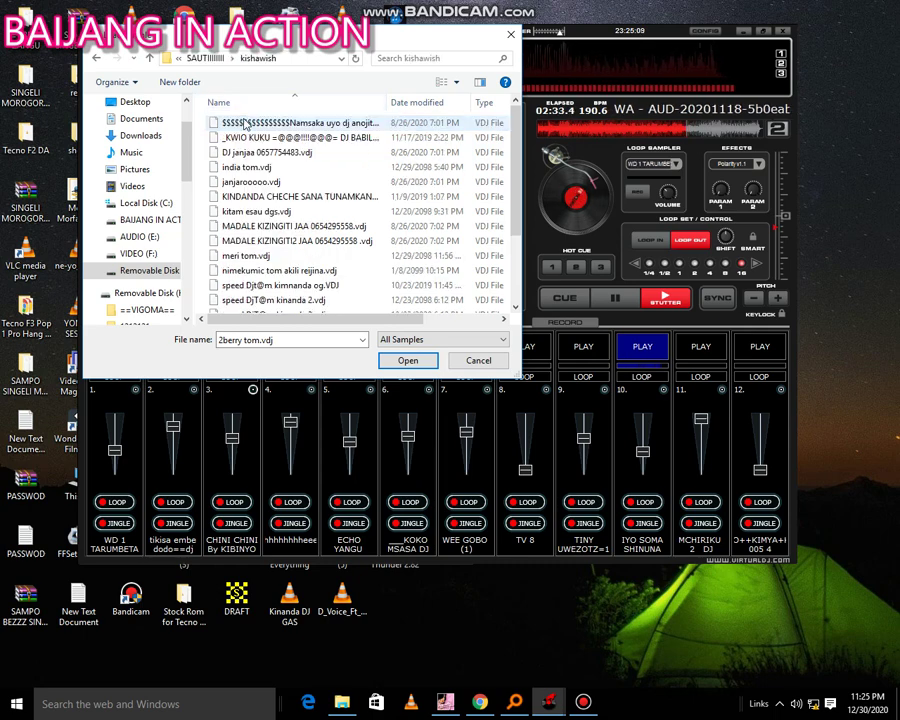
pyautogui.click(276, 128)
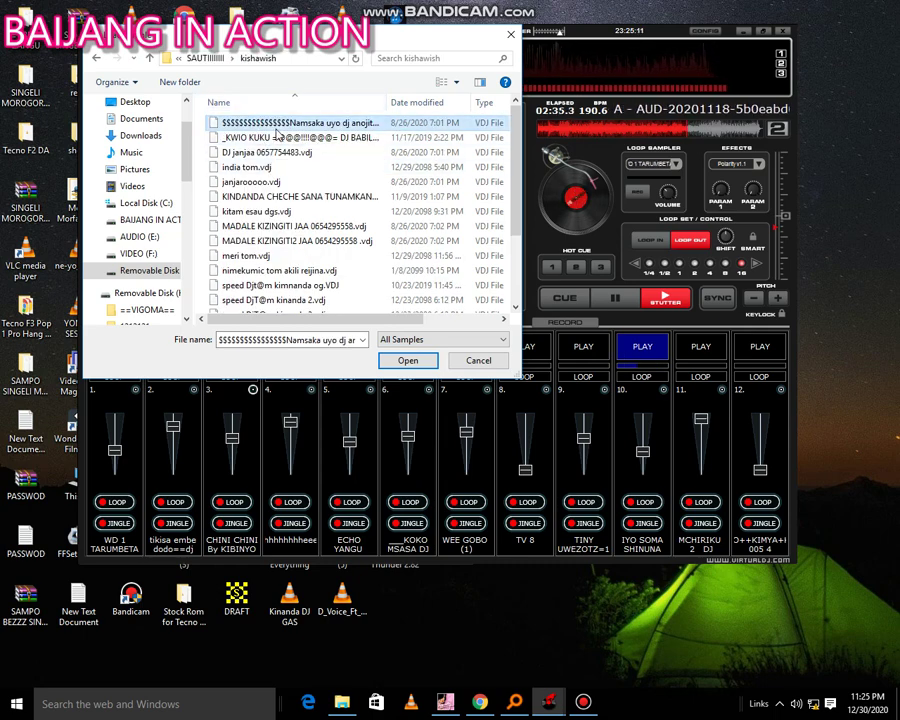
pyautogui.doubleClick(276, 128)
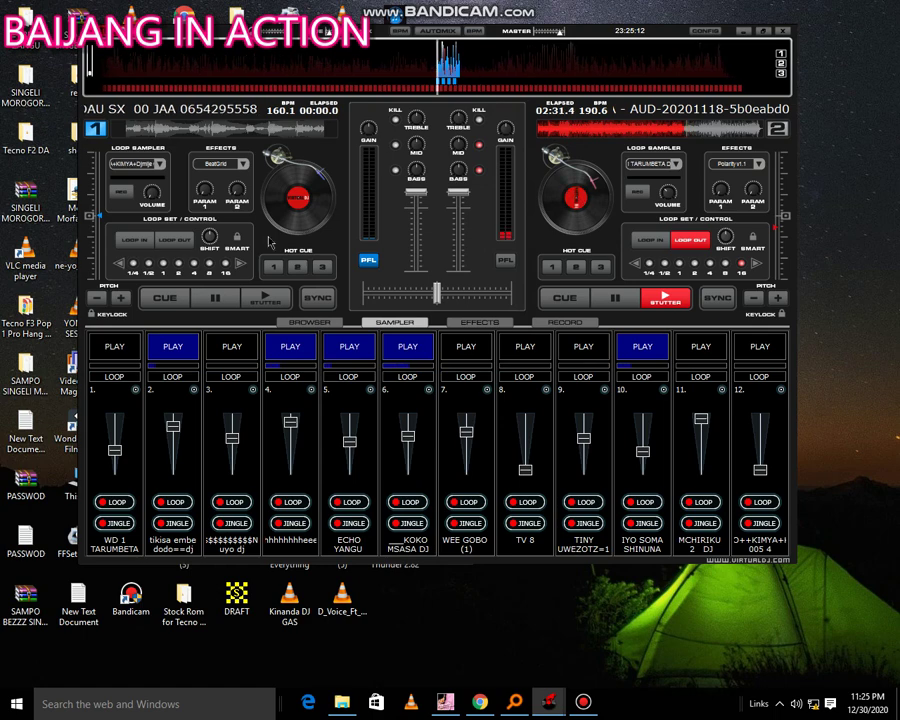
pyautogui.click(195, 347)
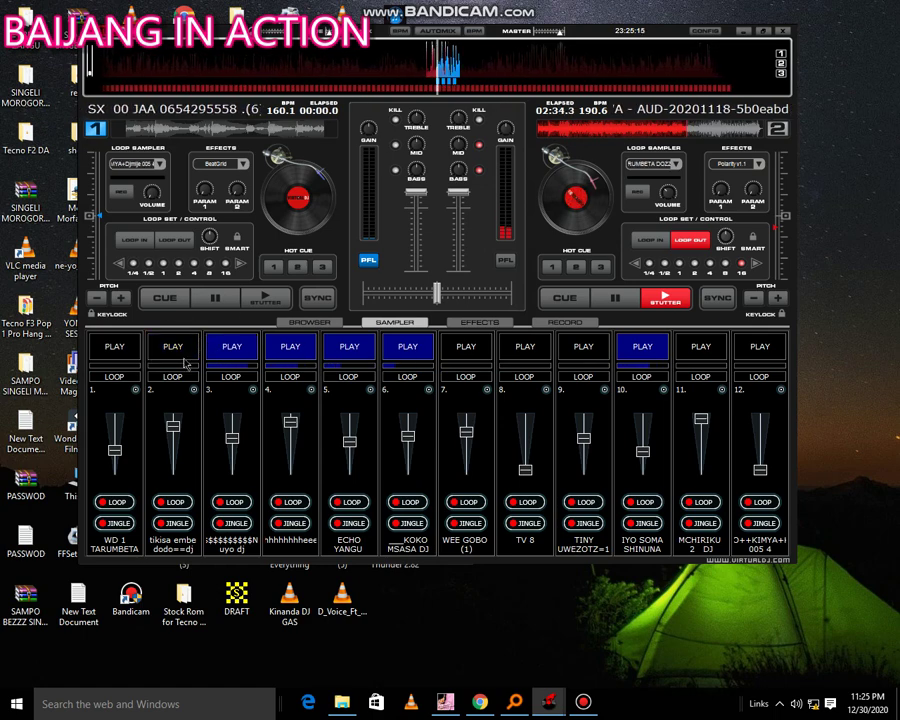
# Load the Wetu Sote DJ CHEPE (2) sample from the midundoo0- folder into sampler slot 2 and play it in place of slot 3
pyautogui.click(194, 390)
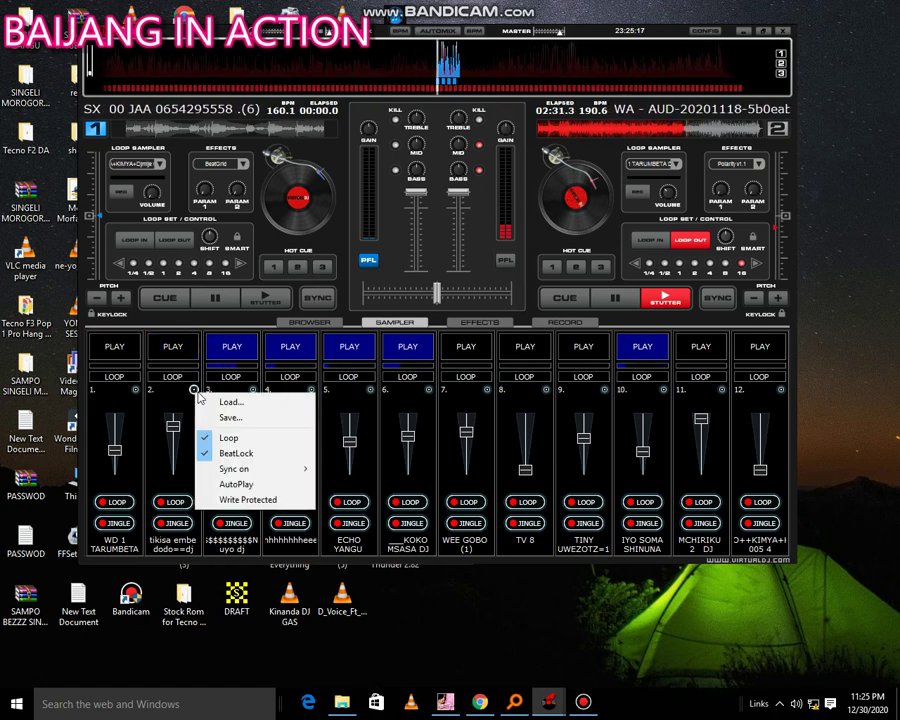
pyautogui.click(214, 400)
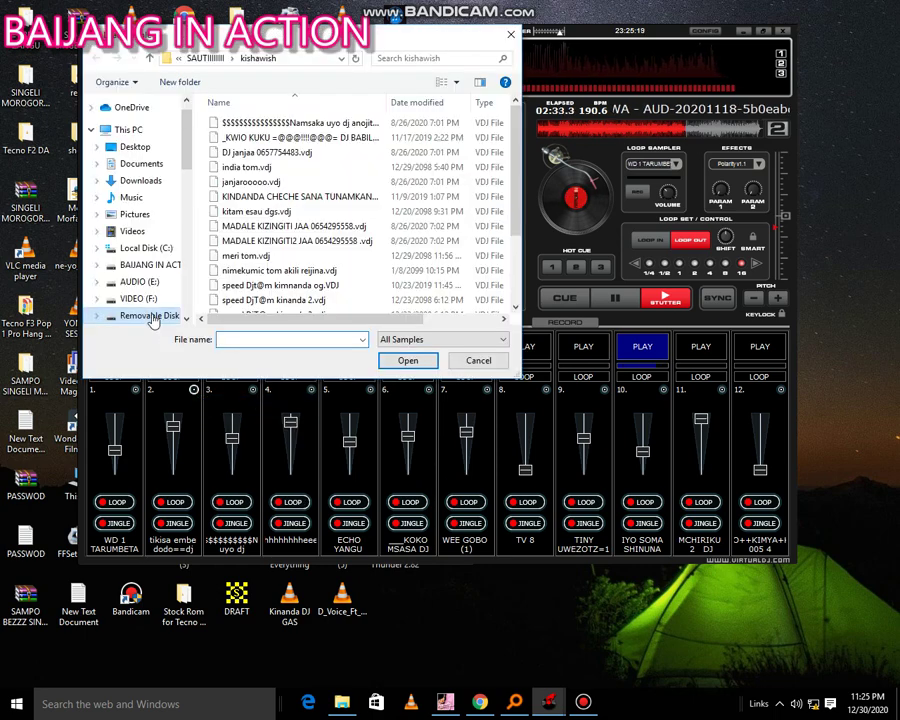
pyautogui.click(150, 316)
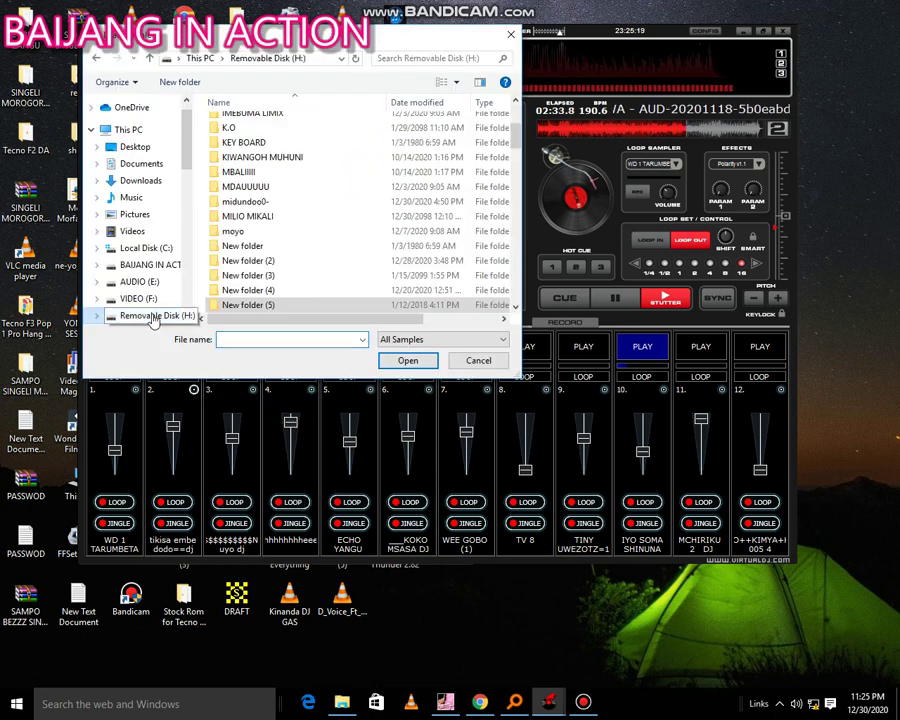
pyautogui.rightClick(232, 259)
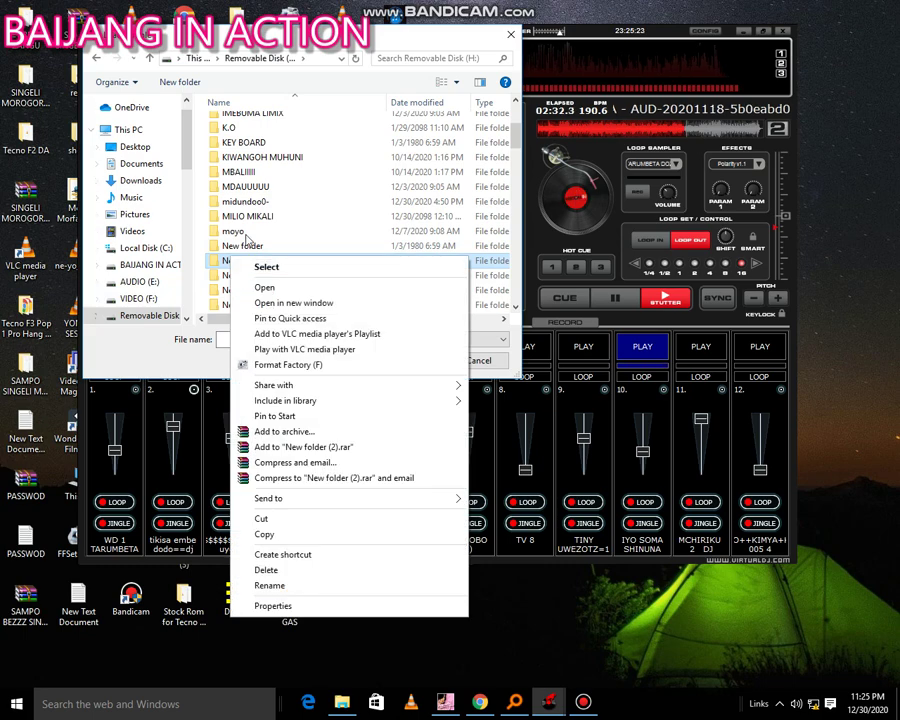
pyautogui.doubleClick(250, 203)
pyautogui.scroll(-2, 262, 230)
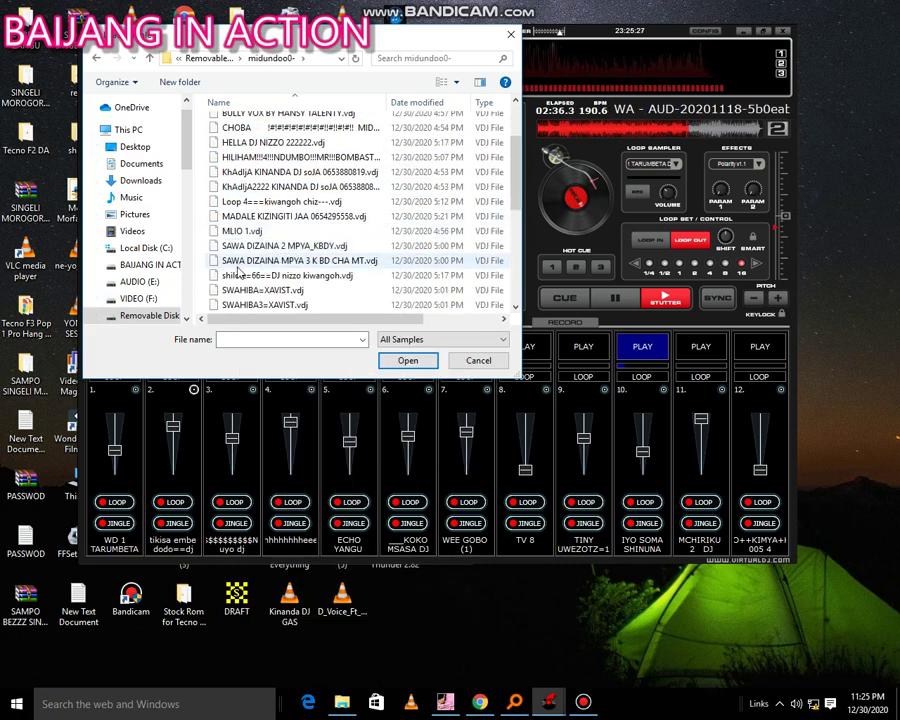
pyautogui.scroll(-2, 262, 255)
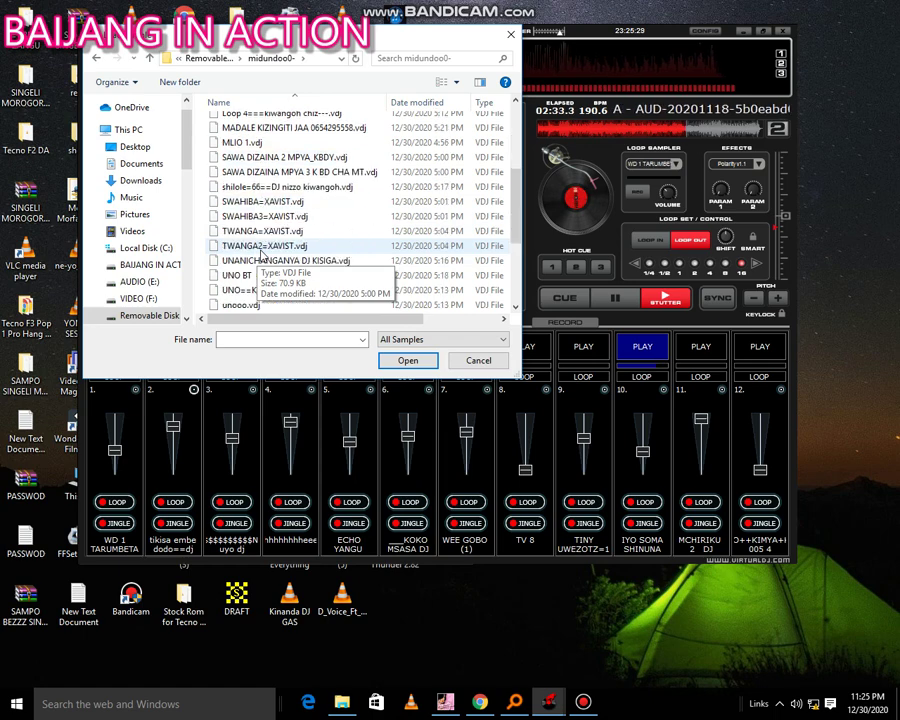
pyautogui.scroll(-3, 262, 255)
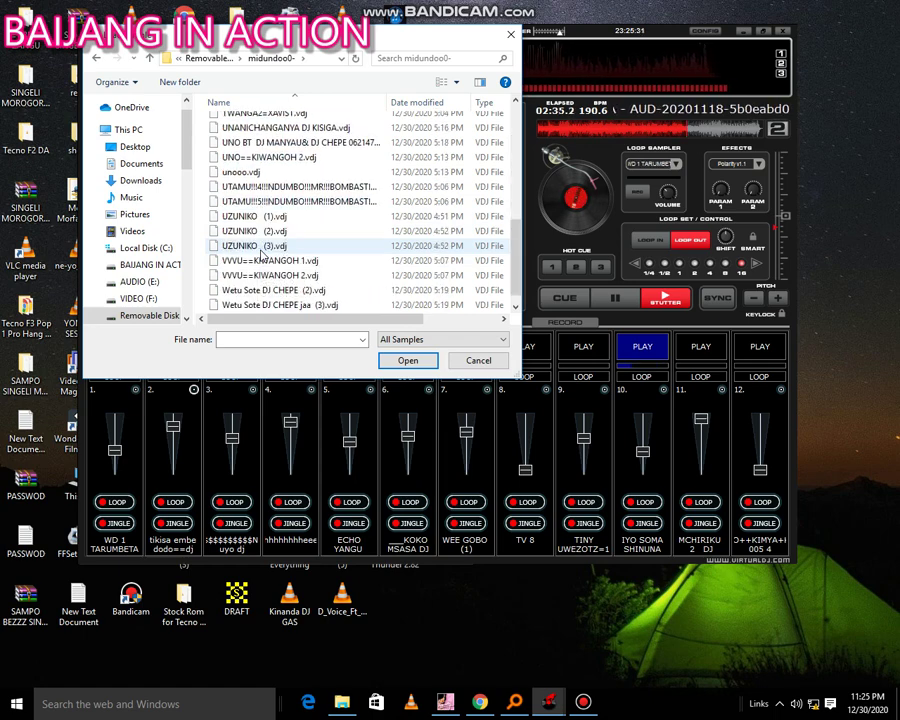
pyautogui.doubleClick(230, 290)
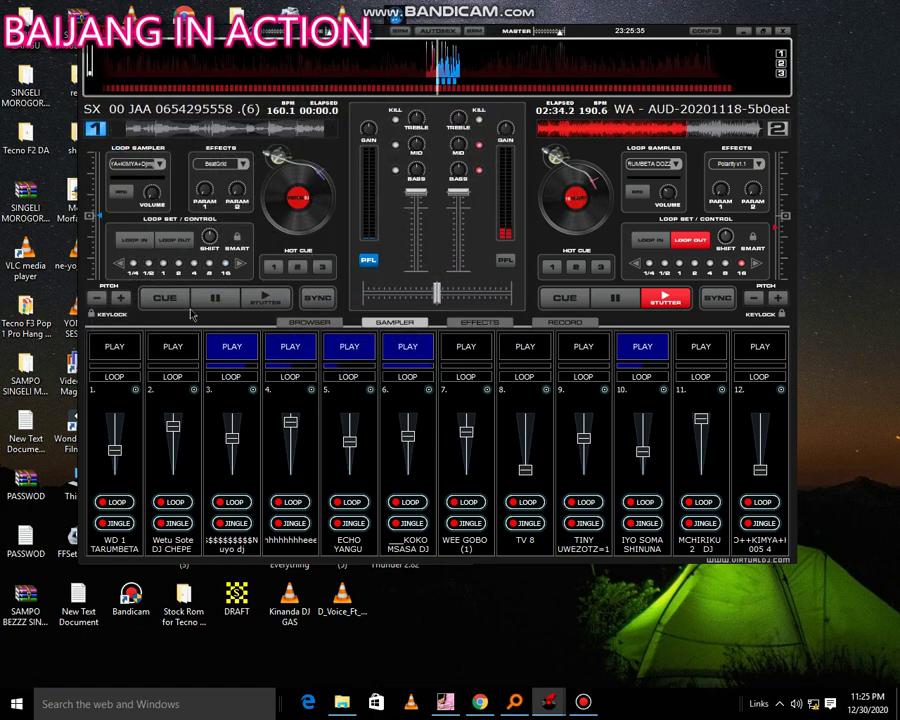
pyautogui.click(173, 347)
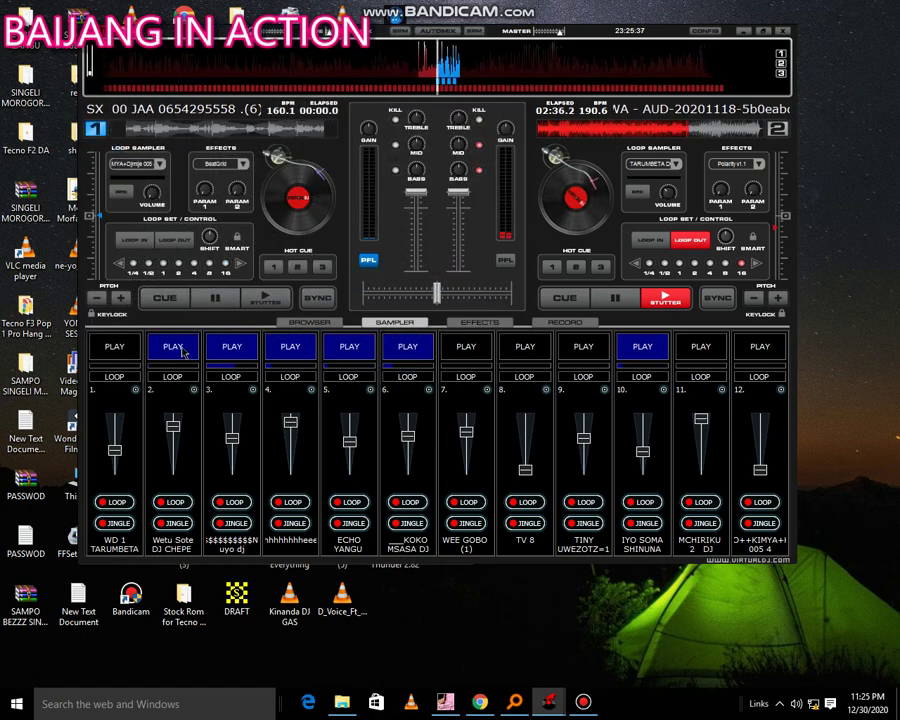
pyautogui.click(229, 352)
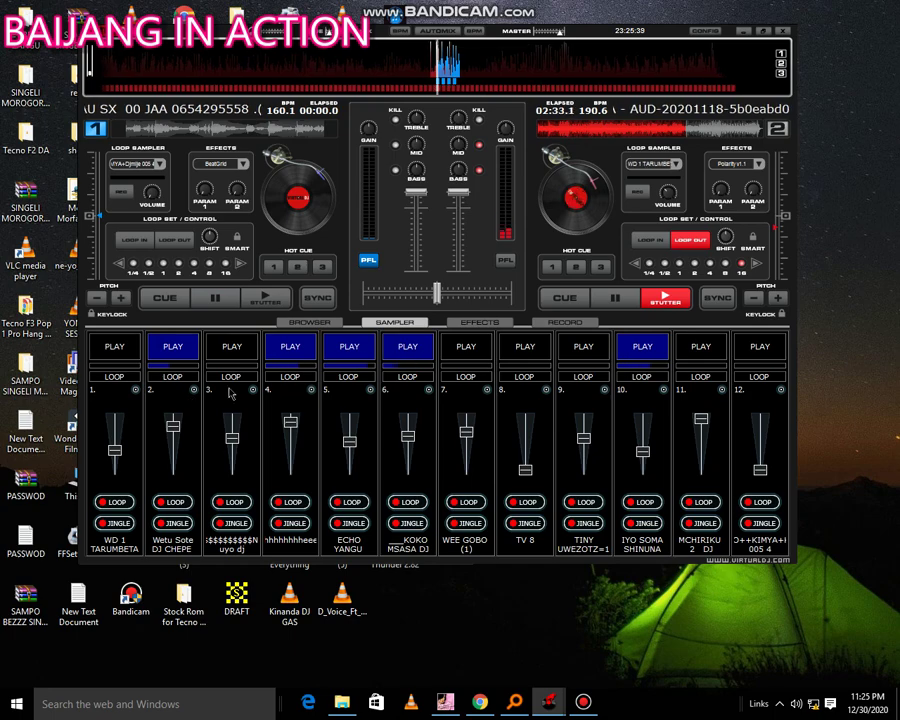